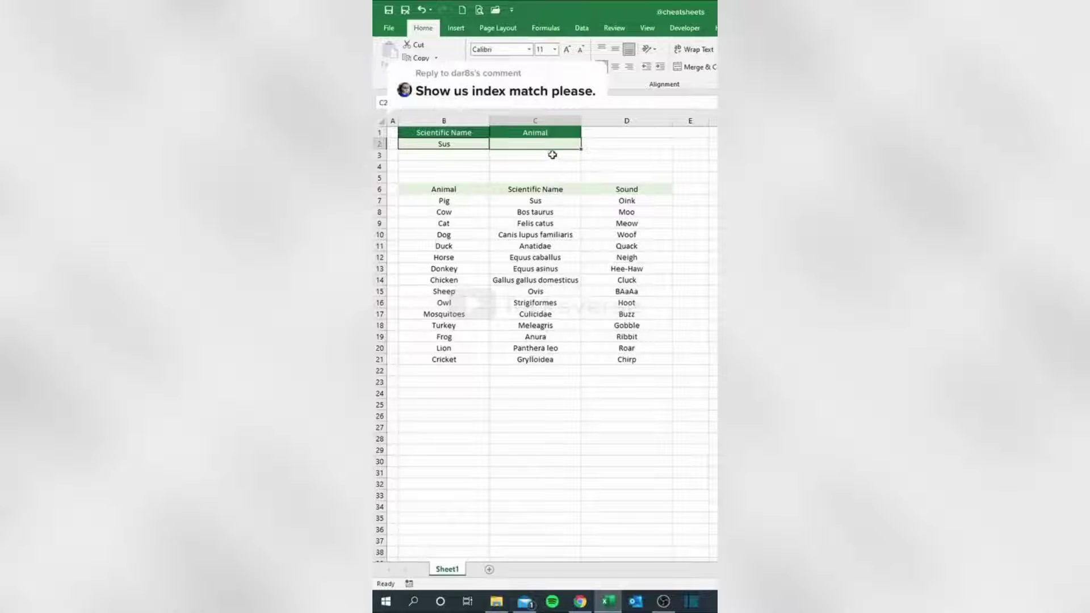
# - Enter =INDEX($B$7:$D$21,MATCH($B$2,$C$7:$C$21,0),1) in C2
pyautogui.write('=')
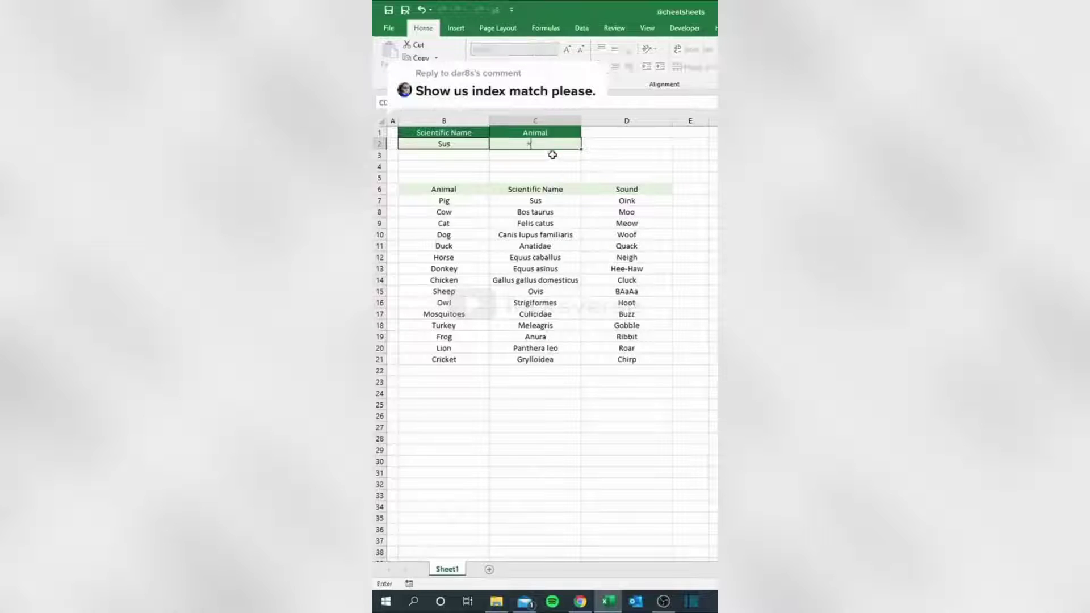
pyautogui.write('INDEX(')
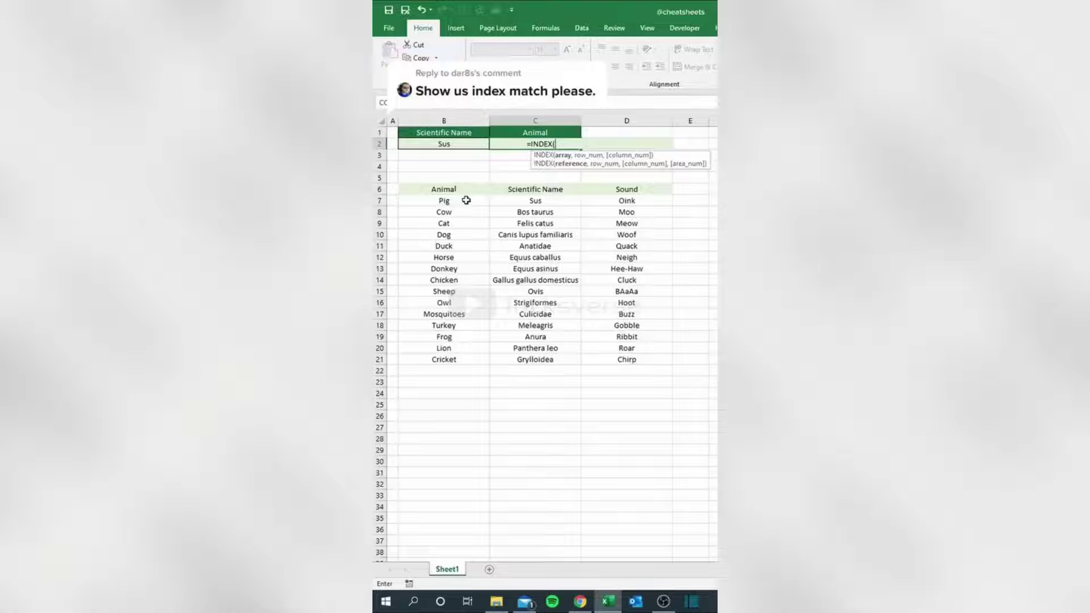
pyautogui.moveTo(457, 201); pyautogui.dragTo(605, 358)
pyautogui.press('F4')
pyautogui.write(',MATCH')
pyautogui.write('(')
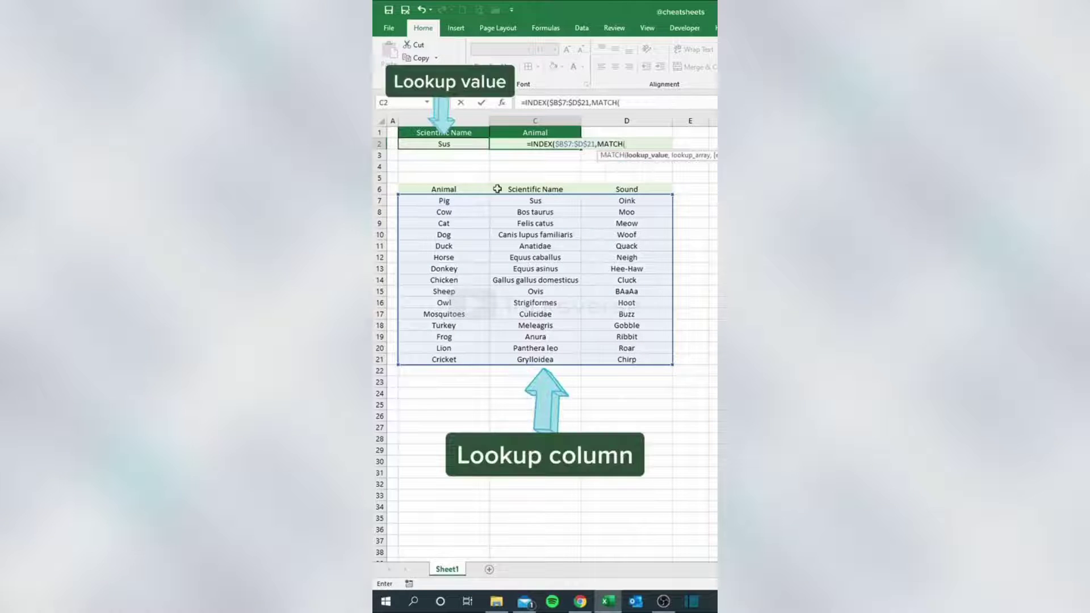
pyautogui.click(473, 151)
pyautogui.press('F4')
pyautogui.write(',')
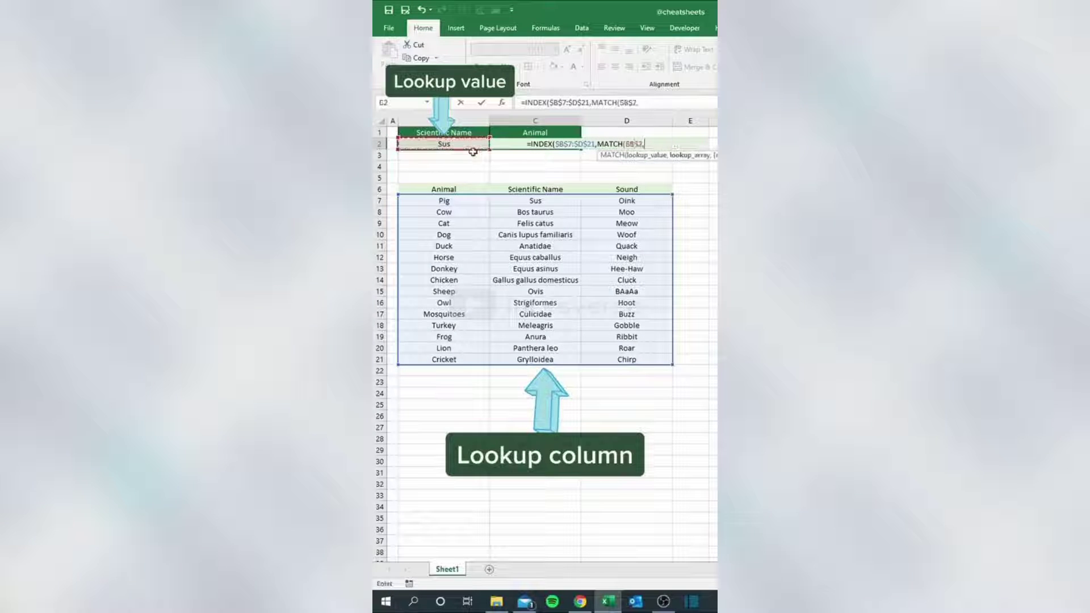
pyautogui.moveTo(510, 204); pyautogui.dragTo(520, 359)
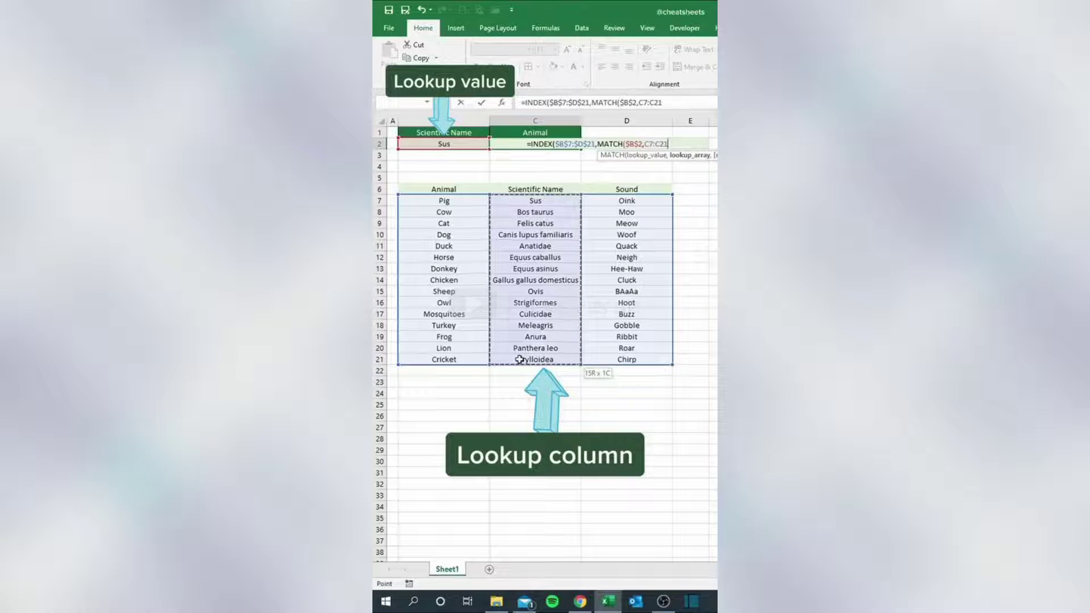
pyautogui.press('F4')
pyautogui.write('$C$21,')
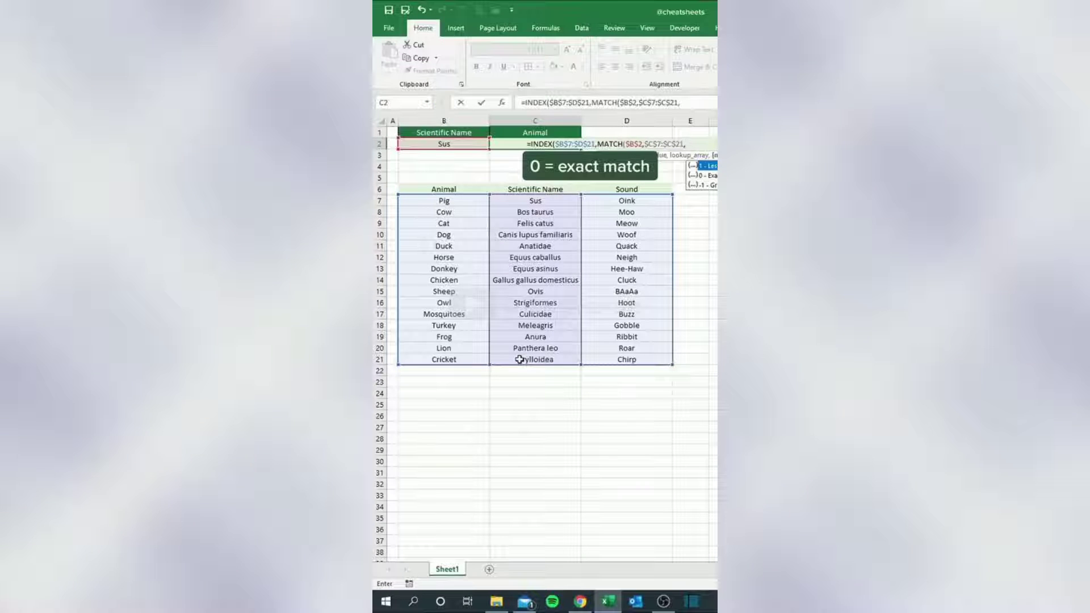
pyautogui.write('0),')
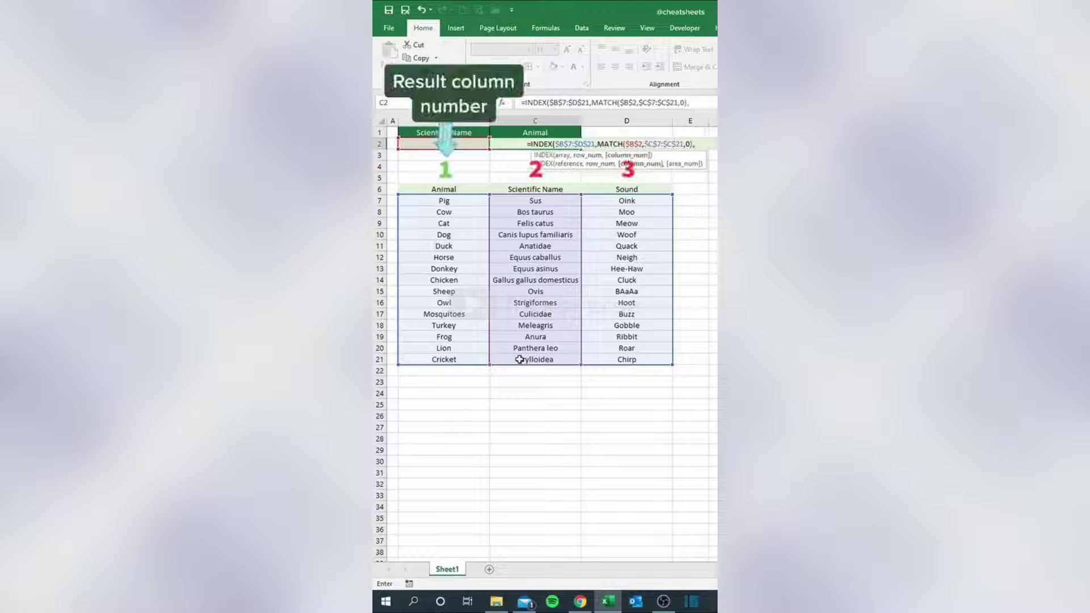
pyautogui.write('1)')
pyautogui.press('Return')
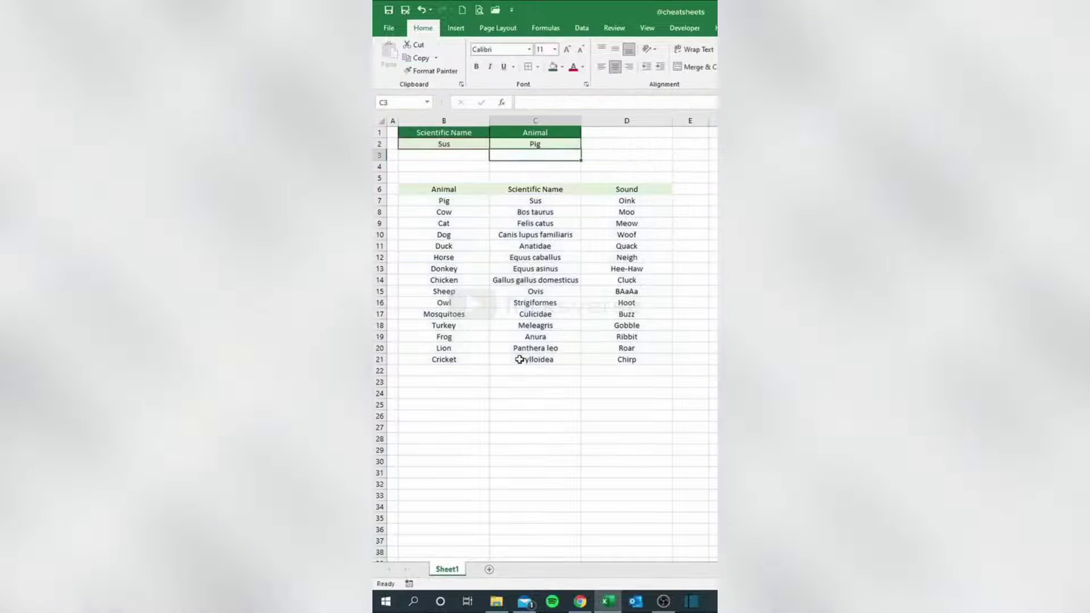
# - Choose Canis lupus familiaris from B2's dropdown list to look up its animal
pyautogui.click(473, 144)
pyautogui.click(494, 144)
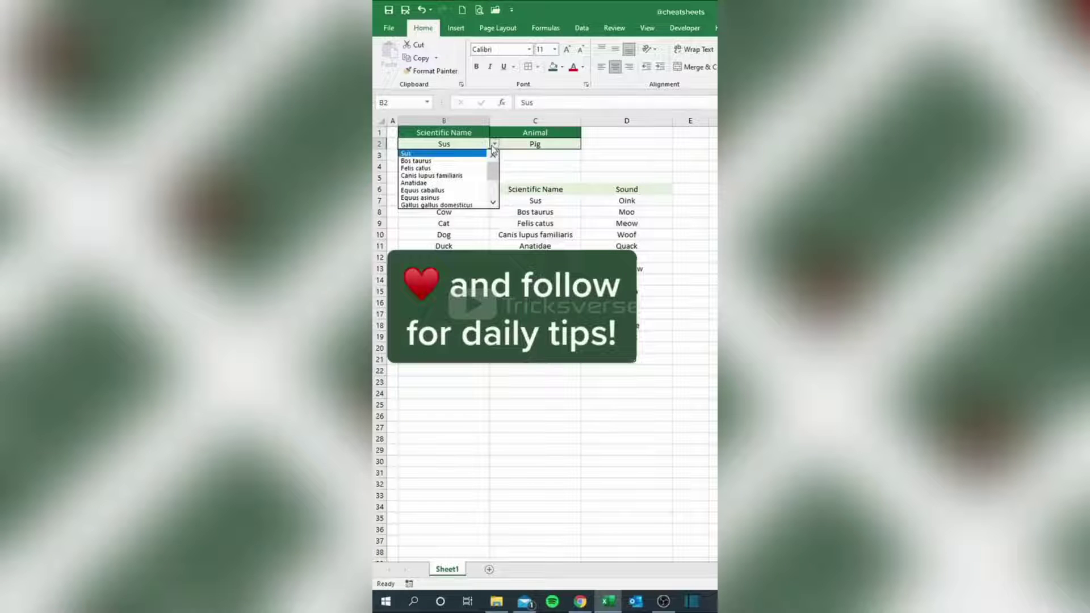
pyautogui.click(474, 177)
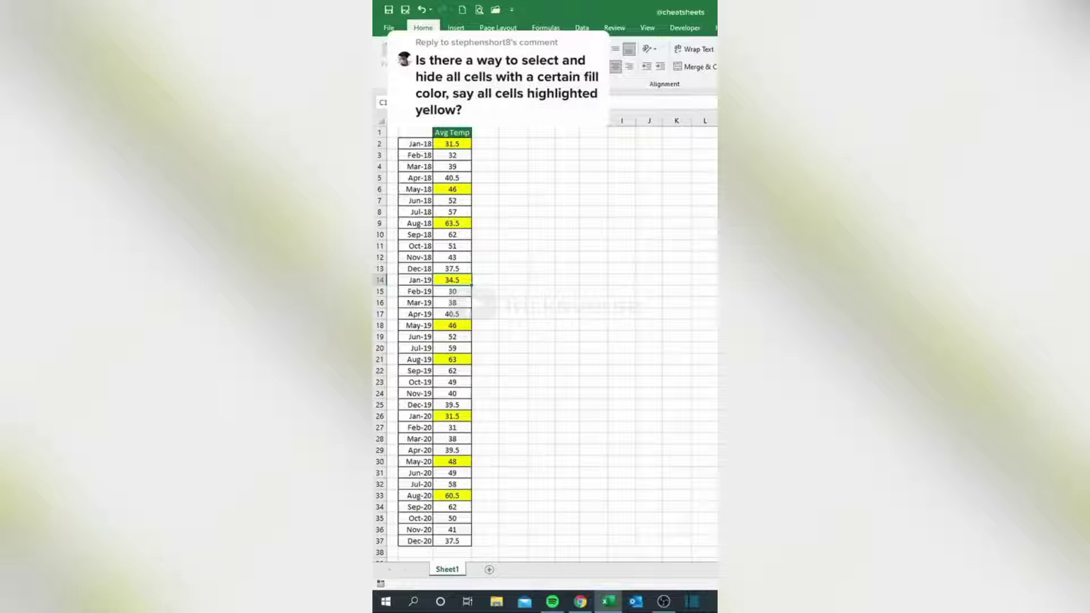
# - Set Find and Replace to search by format for cells with a yellow fill
pyautogui.hotkey('ctrl', 'f')
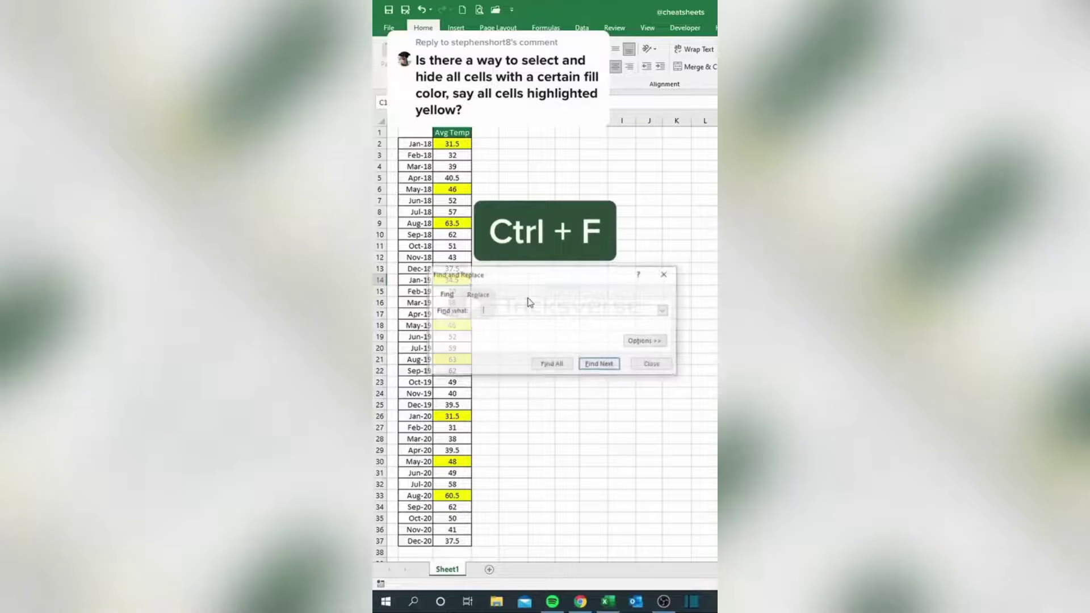
pyautogui.click(638, 342)
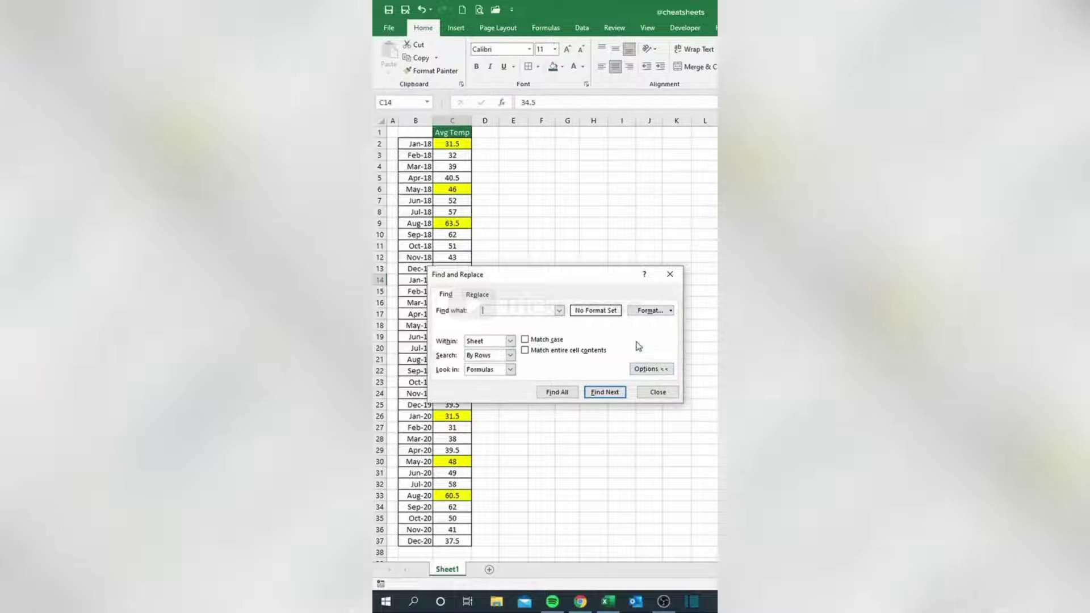
pyautogui.click(670, 311)
pyautogui.click(673, 326)
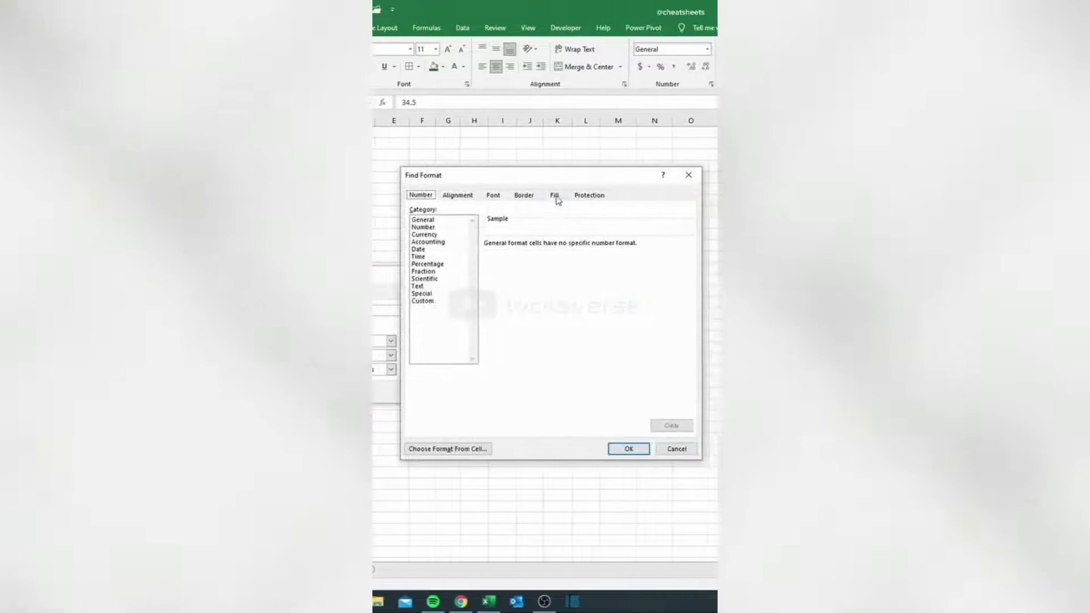
pyautogui.click(547, 196)
pyautogui.click(443, 306)
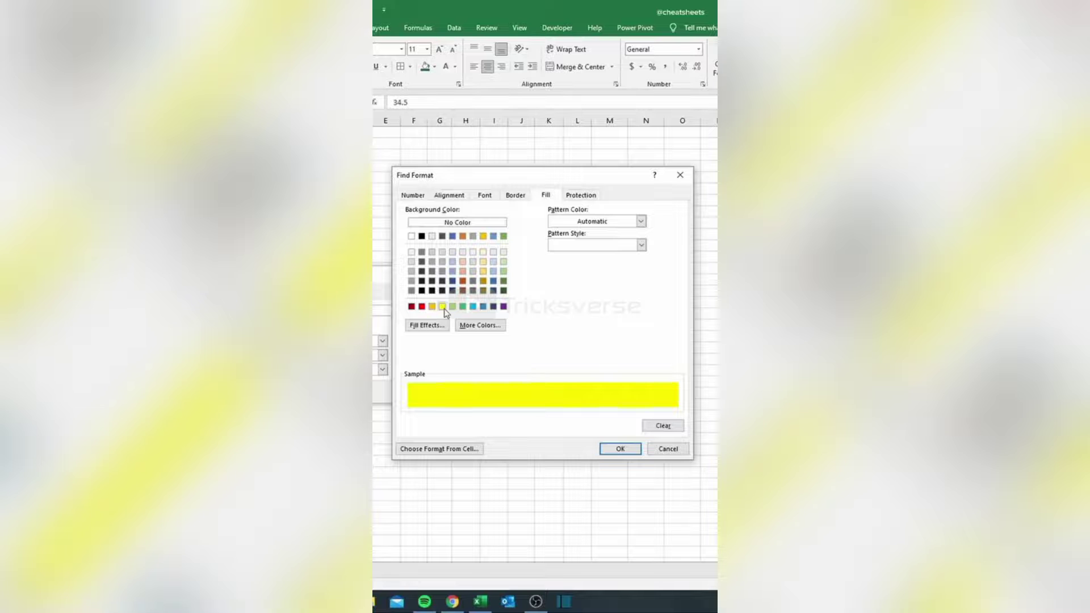
pyautogui.click(619, 448)
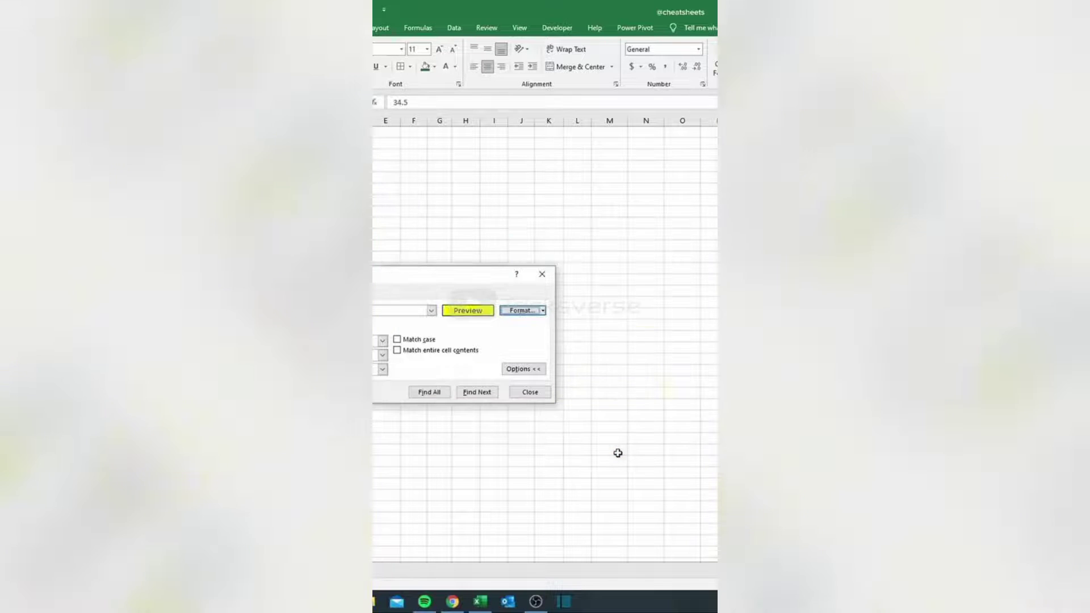
# - Find and select all nine yellow-filled cells, then hide their rows with Ctrl+9
pyautogui.click(558, 392)
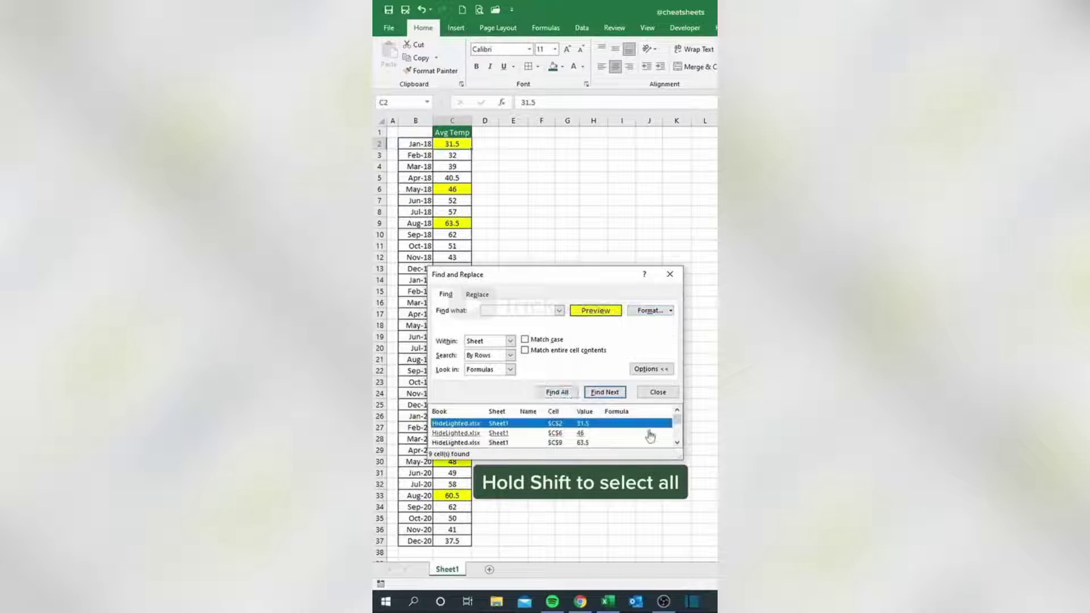
pyautogui.scroll(-3, 681, 432)
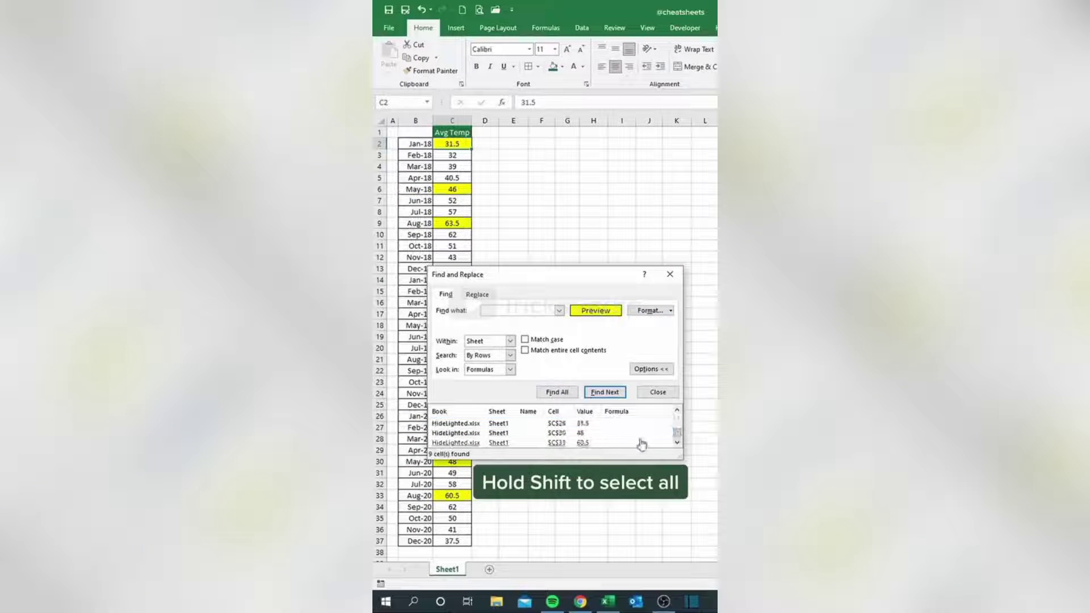
pyautogui.keyDown('shift'); pyautogui.click(691, 442); pyautogui.keyUp('shift')
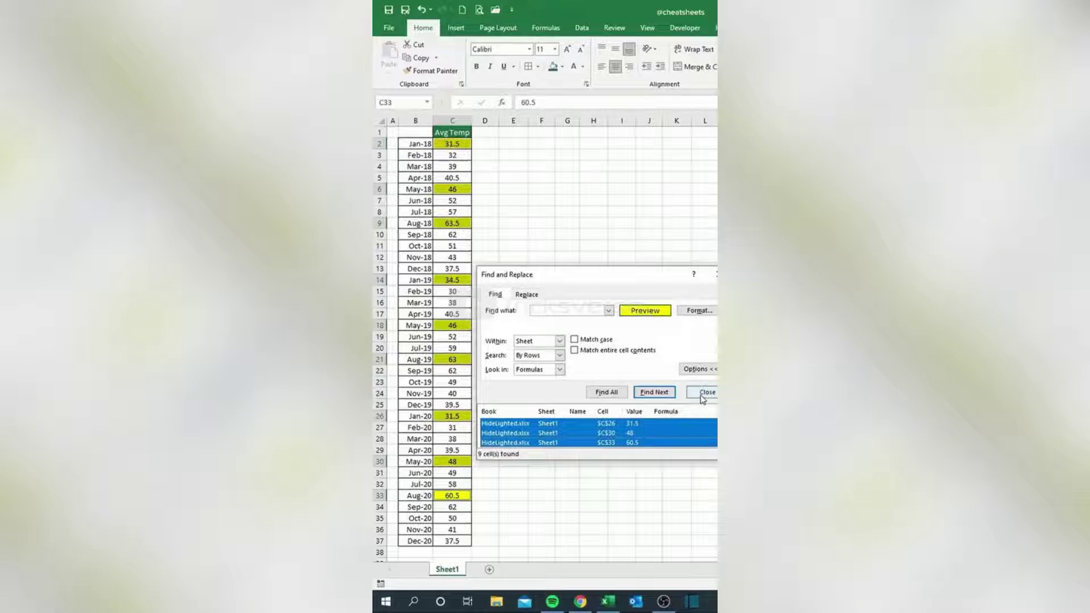
pyautogui.click(707, 392)
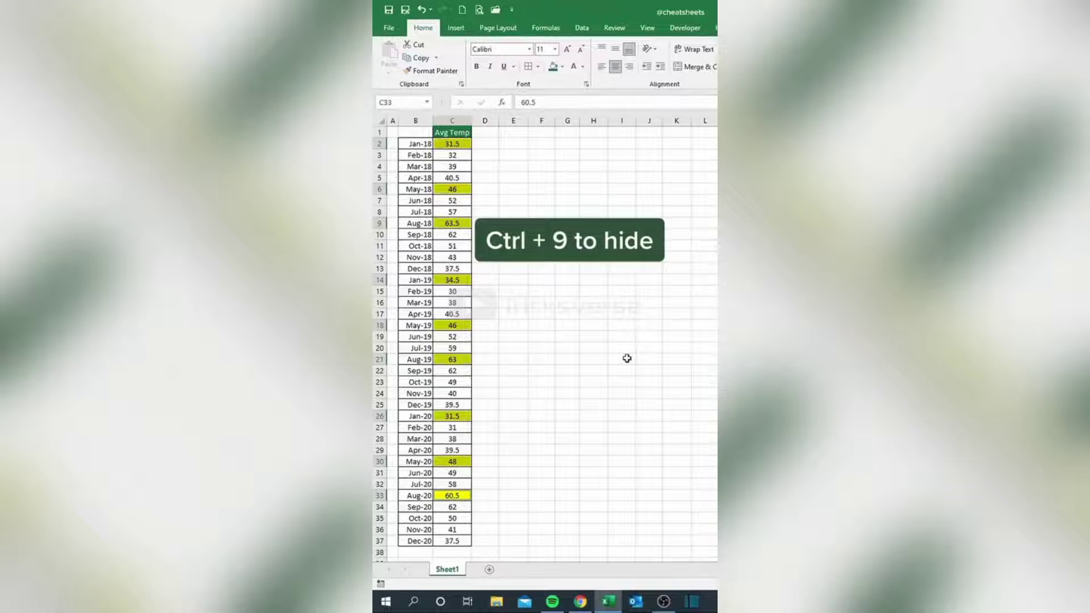
pyautogui.hotkey('ctrl', '9')
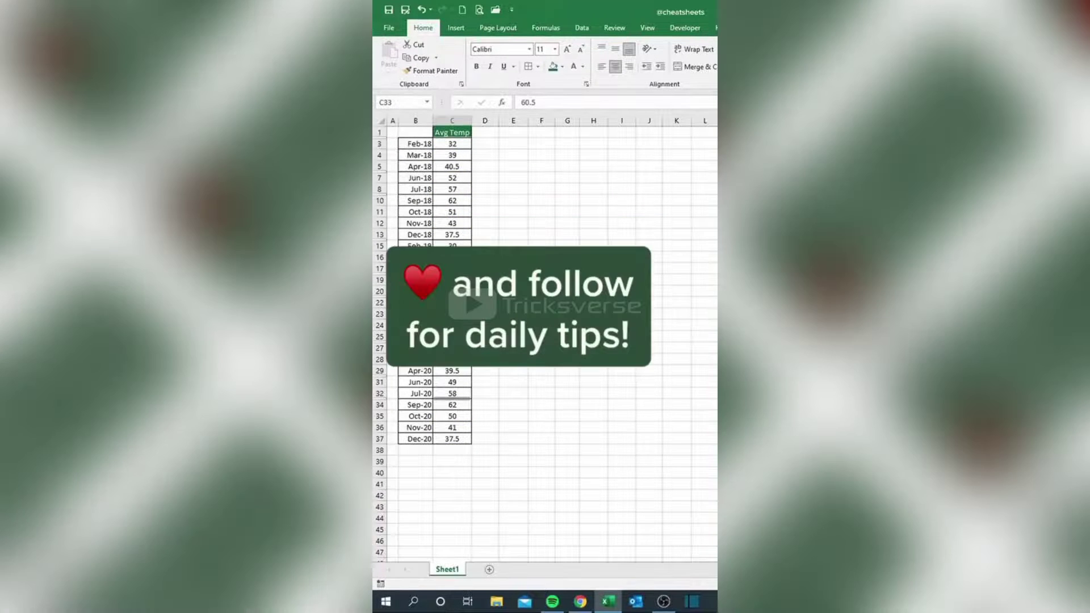
pyautogui.click(513, 303)
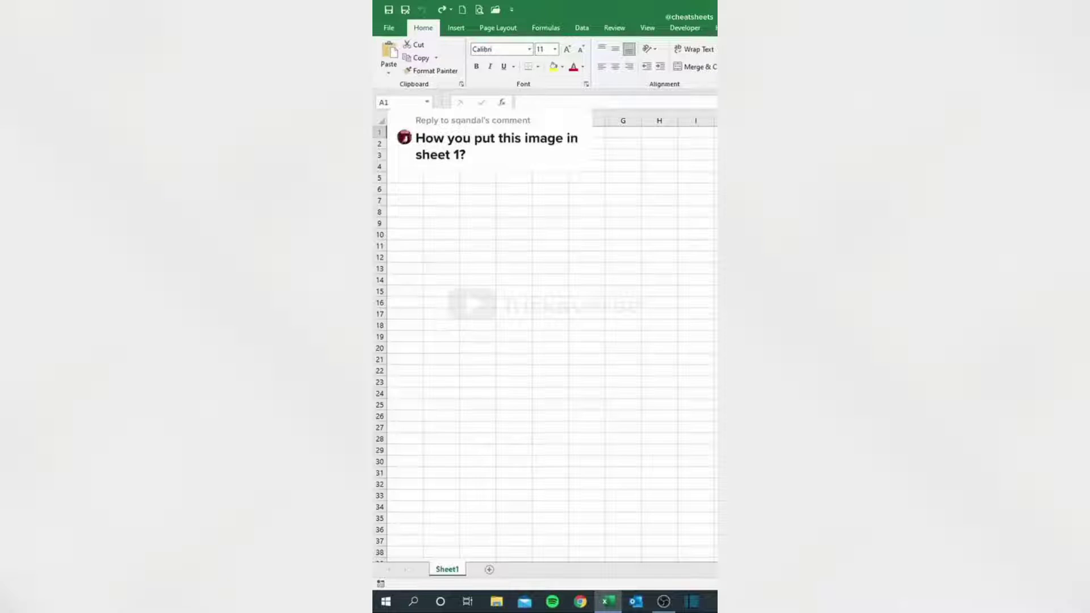
# - Insert a Bing-found close-up golden retriever photo as the sheet background
pyautogui.click(497, 28)
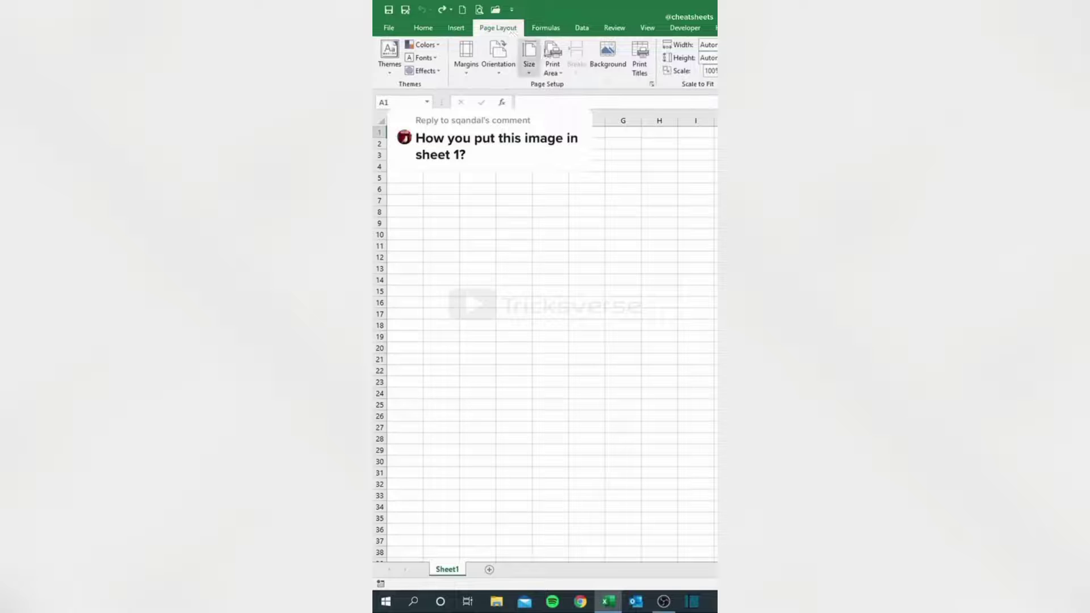
pyautogui.click(608, 64)
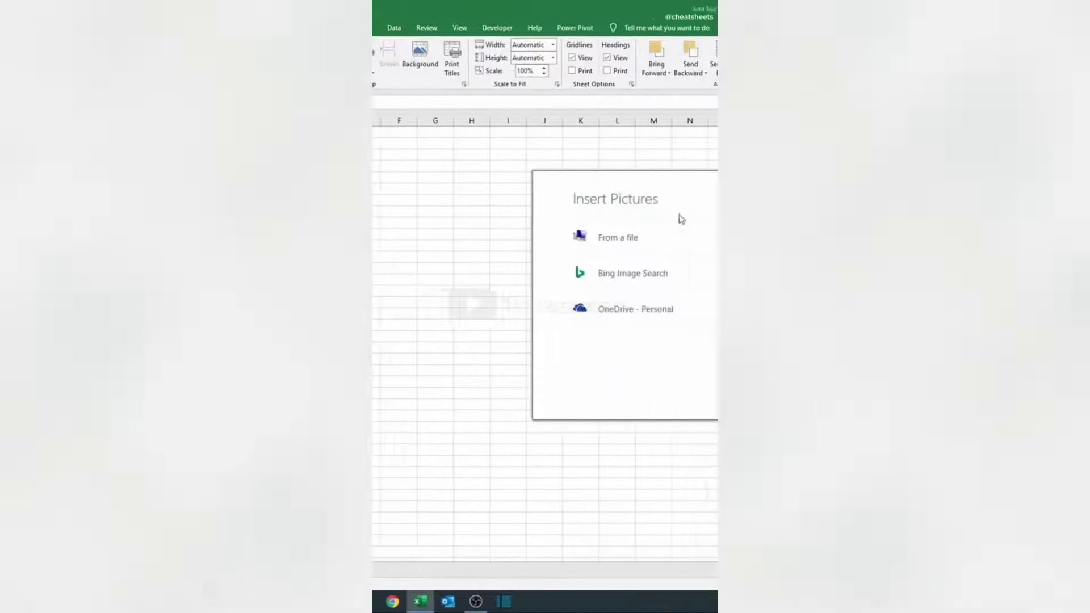
pyautogui.click(622, 269)
pyautogui.write('retriever')
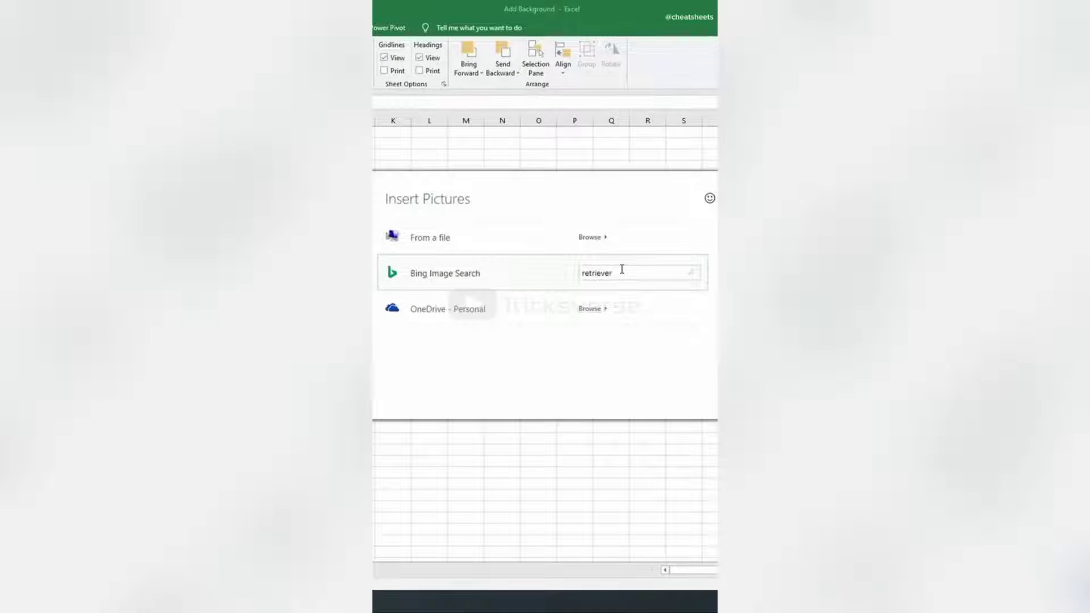
pyautogui.press('Return')
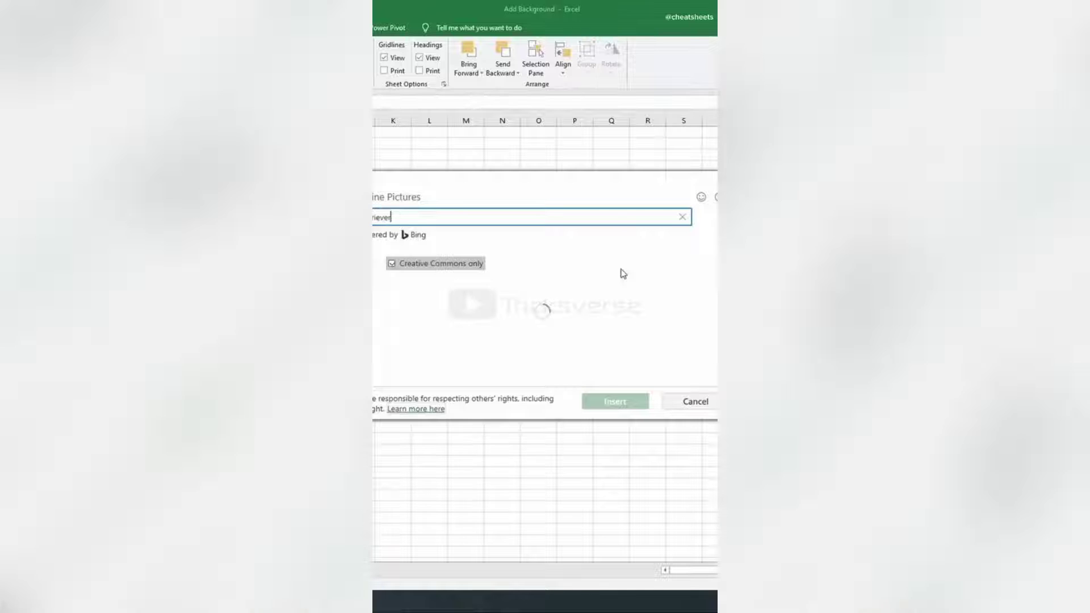
pyautogui.click(632, 333)
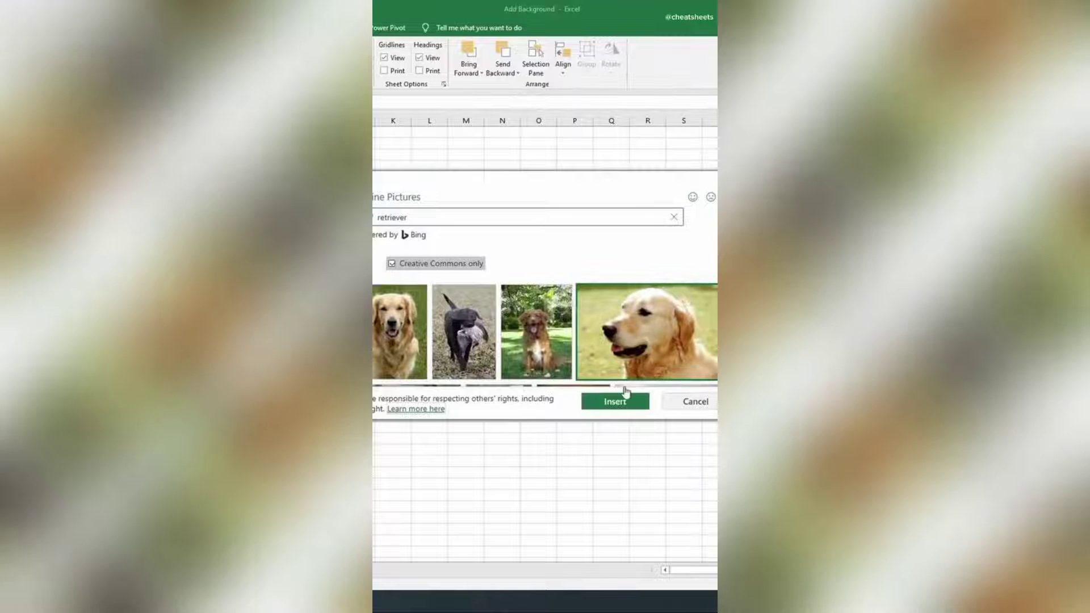
pyautogui.click(614, 402)
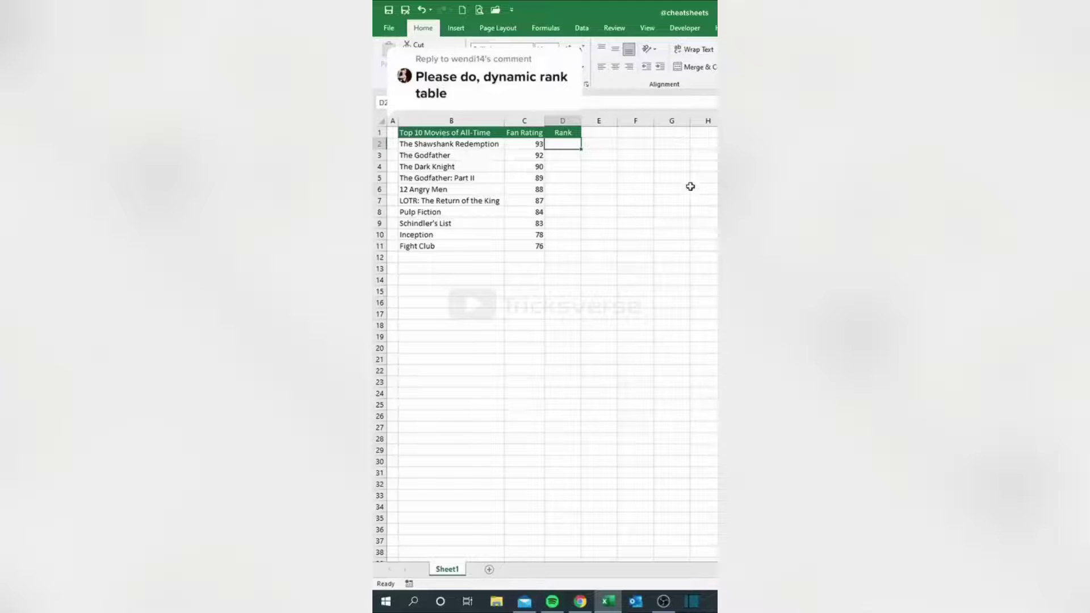
# - Enter =RANK.EQ(C2,$C$2:$C$11) in D2 and fill it down to D11
pyautogui.write('=RANK')
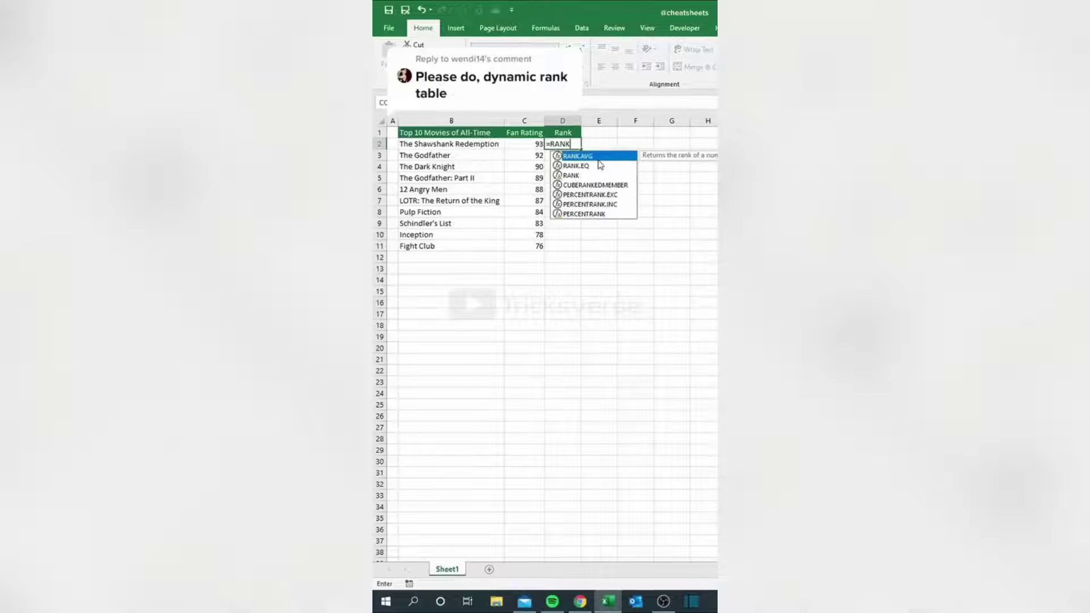
pyautogui.write('.EQ(')
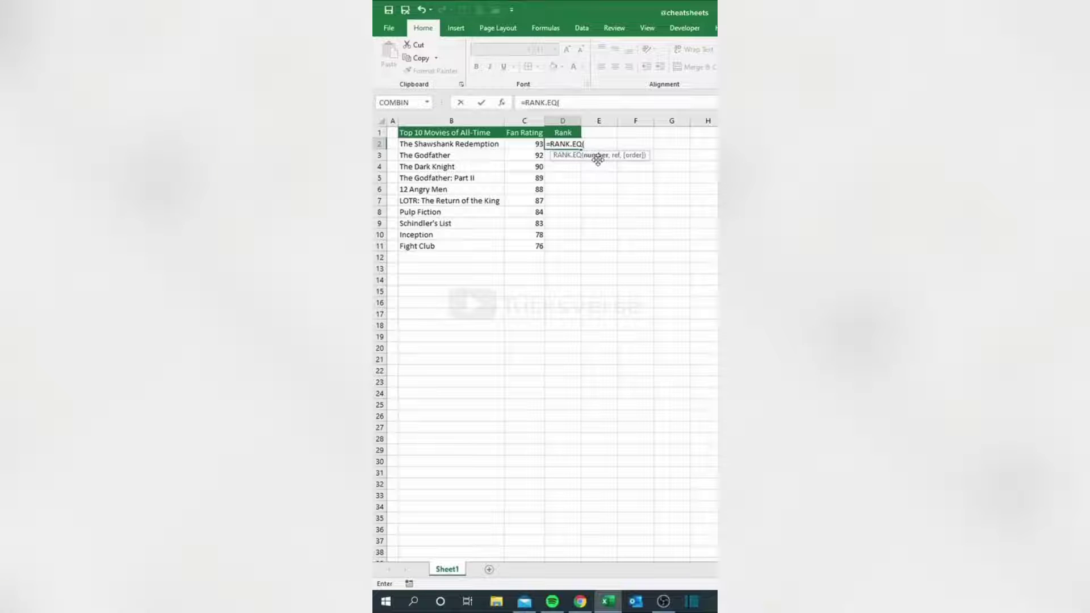
pyautogui.click(535, 143)
pyautogui.write(',')
pyautogui.moveTo(534, 143); pyautogui.dragTo(534, 245)
pyautogui.press('F4')
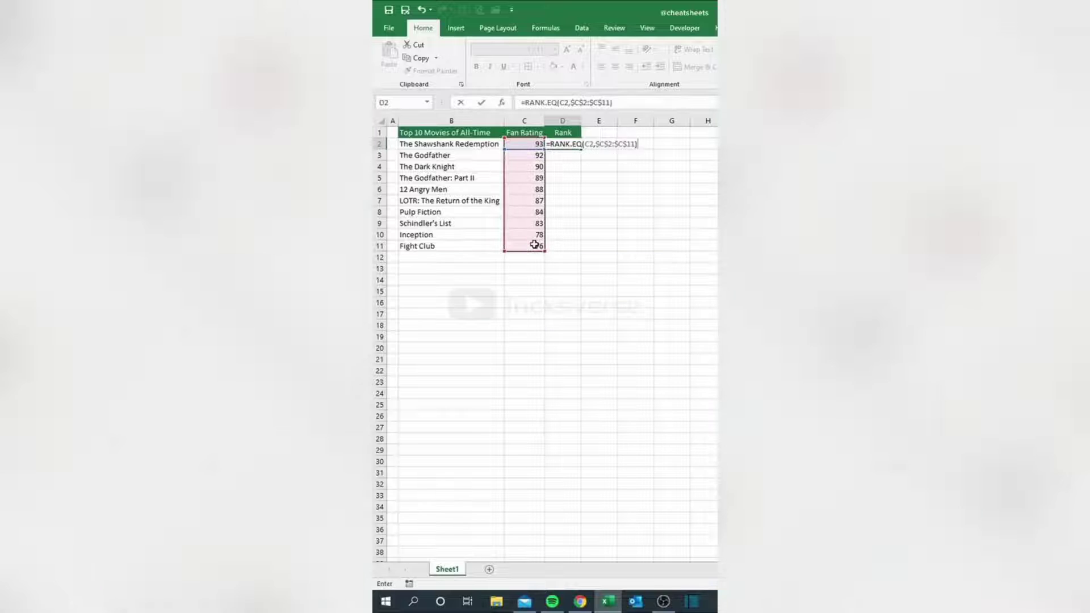
pyautogui.press('Return')
pyautogui.click(569, 146)
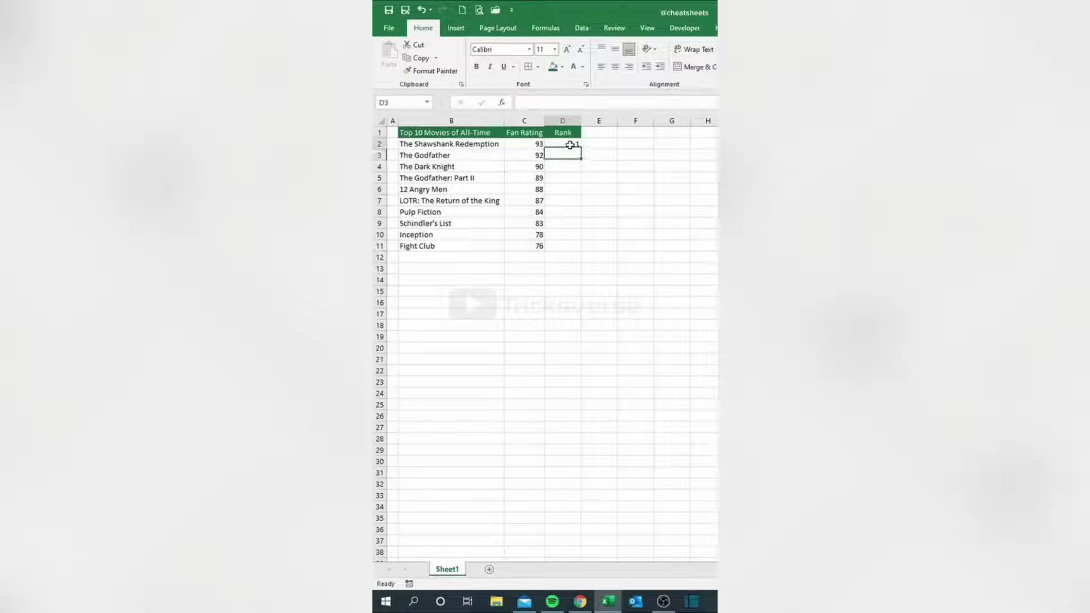
pyautogui.doubleClick(580, 149)
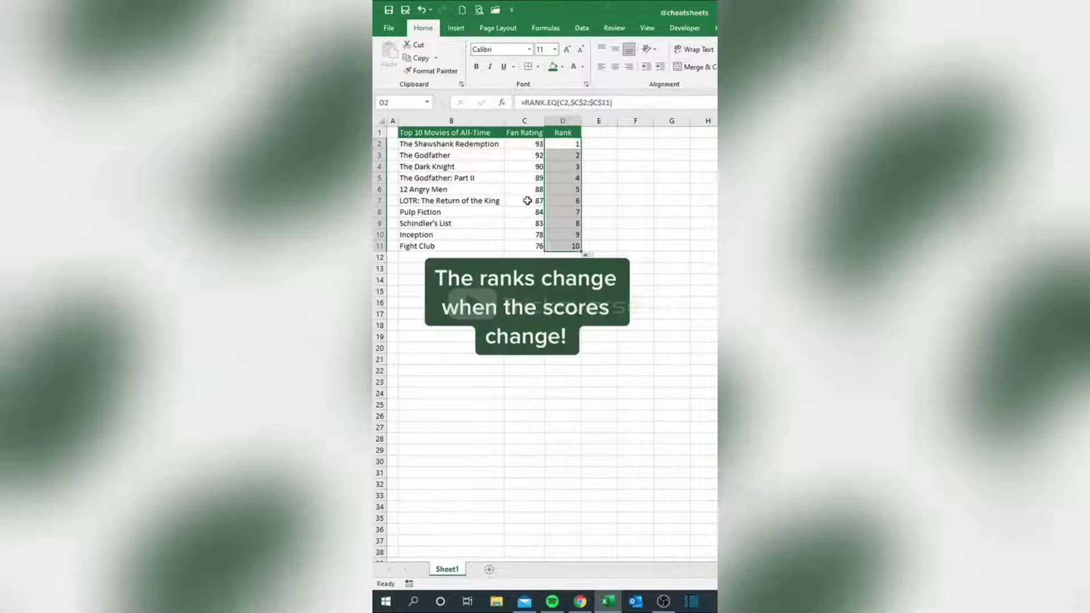
# - Change C7's rating to 91 and C5's rating to 85 so the ranks update
pyautogui.click(527, 201)
pyautogui.write('91')
pyautogui.press('Return')
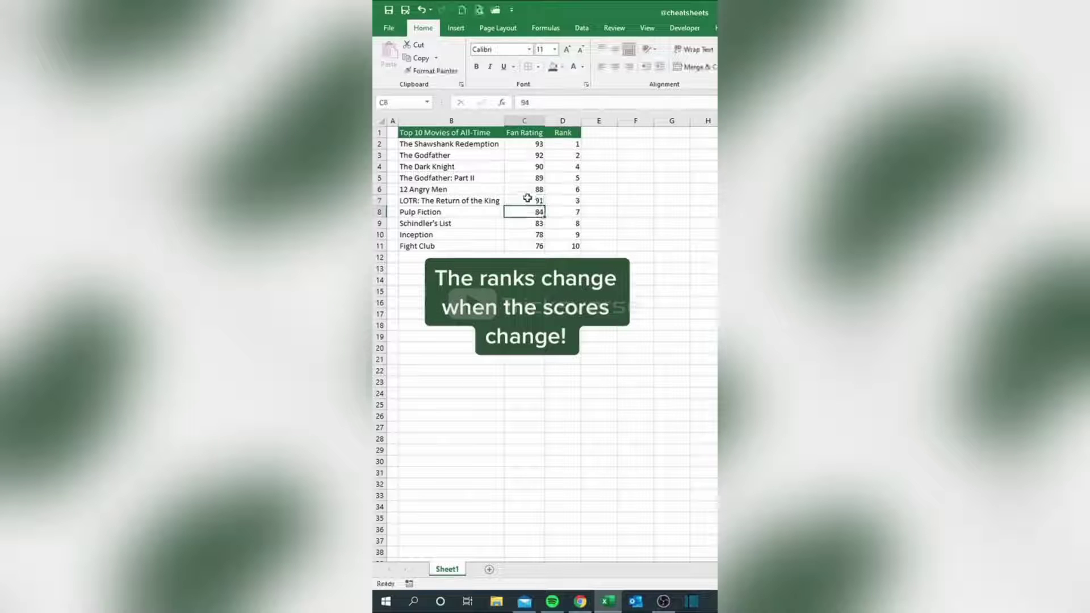
pyautogui.click(529, 178)
pyautogui.write('85')
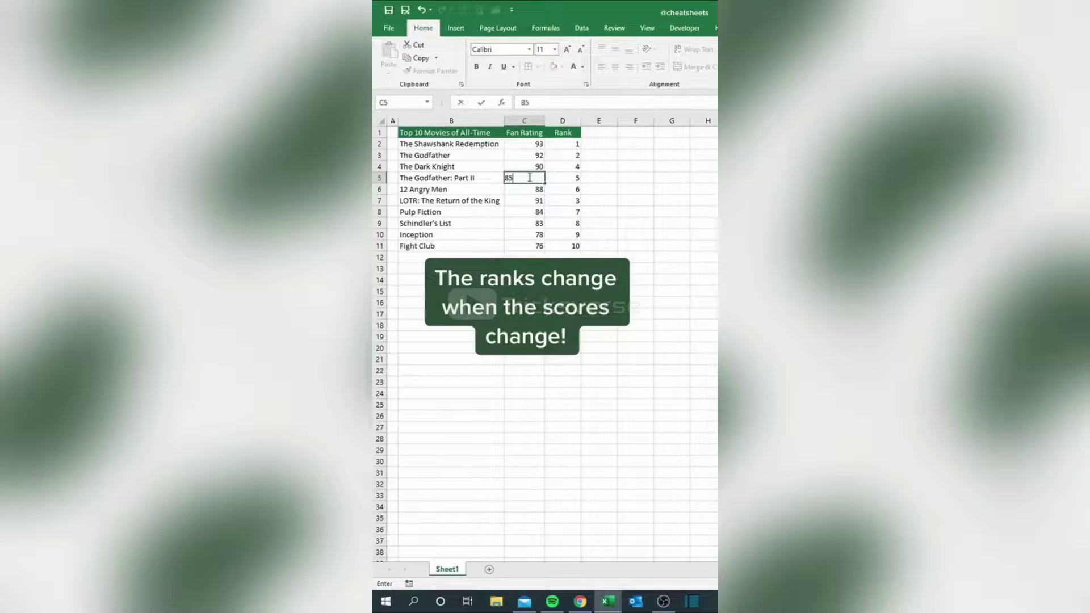
pyautogui.press('Return')
pyautogui.click(524, 280)
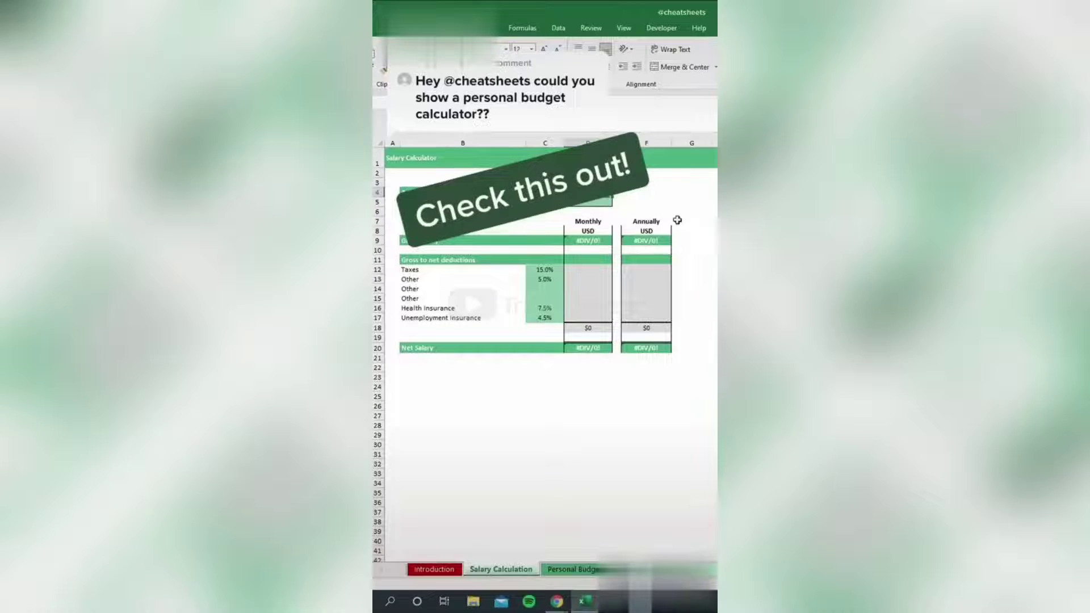
# - Enter a 60,000 annual gross salary paid 12 times a year
pyautogui.press('Return')
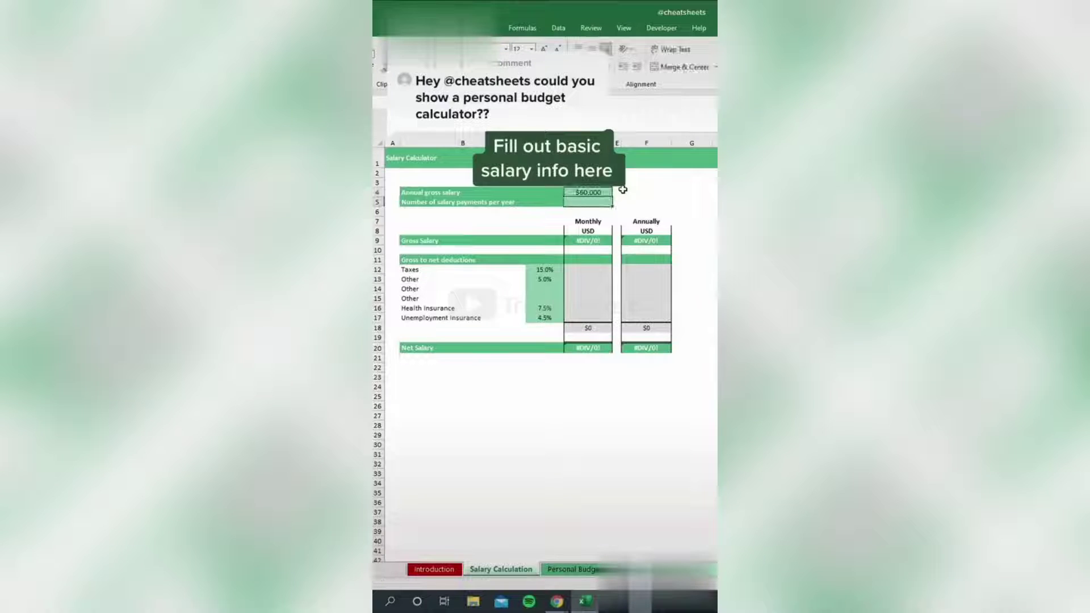
pyautogui.write('12')
pyautogui.press('Return')
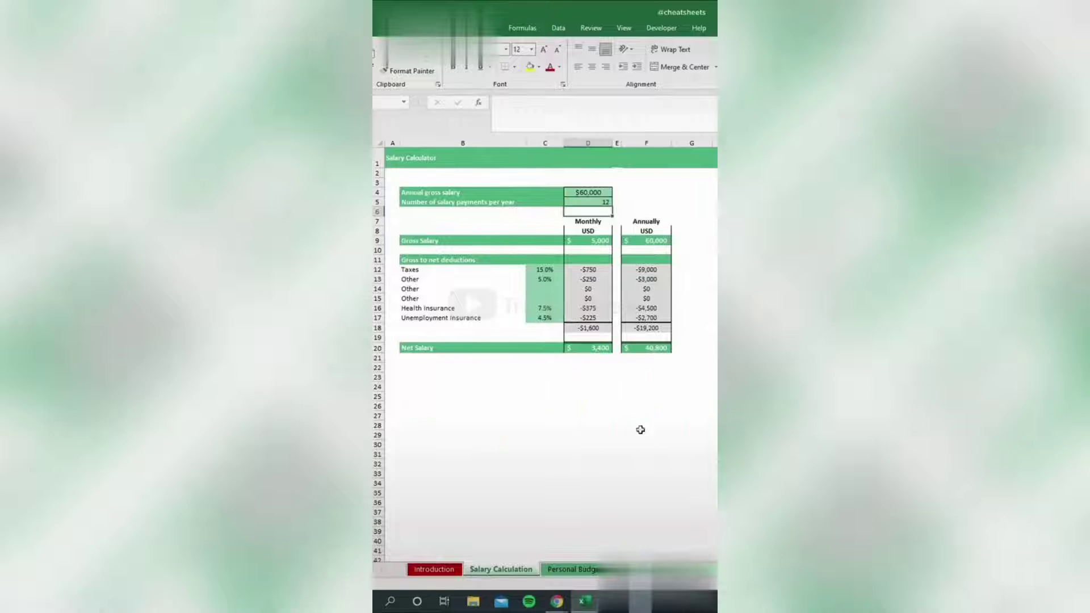
# - On Personal Budget, enter expenses -100, -25, -100, -100, -100, then groceries onward -200, -100, -100
pyautogui.click(571, 569)
pyautogui.write('-100 -25 -100 -100 -100')
pyautogui.click(560, 415)
pyautogui.write('-200 -100 -100')
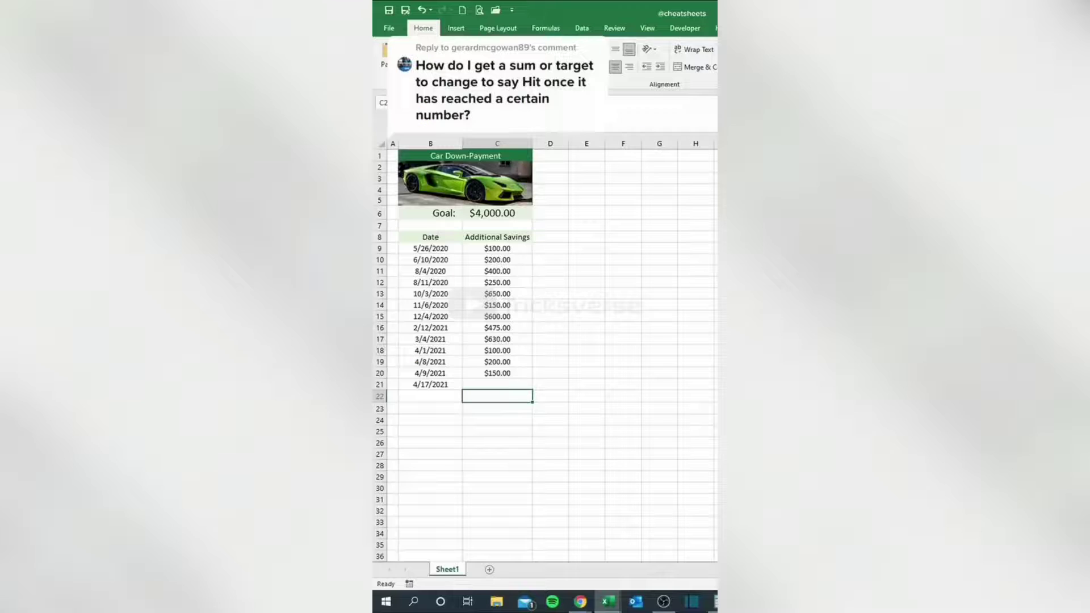
# - Enter =IF(SUM(C9:C21)<C6,SUM(C9:C21),"Goal Hit!") in C22
pyautogui.write('=IF(SUM(')
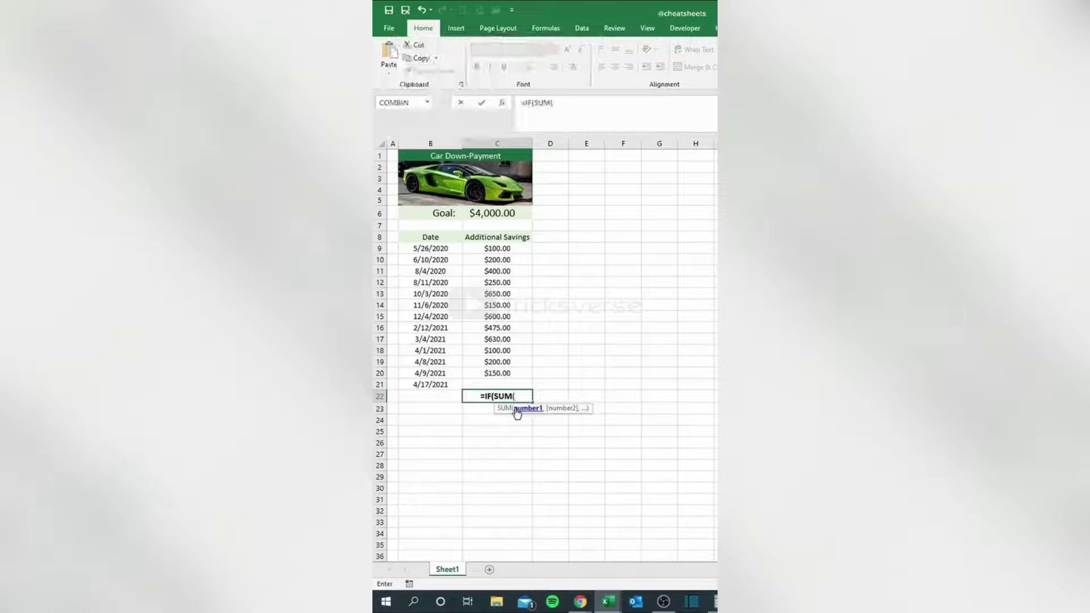
pyautogui.moveTo(526, 250); pyautogui.dragTo(526, 382)
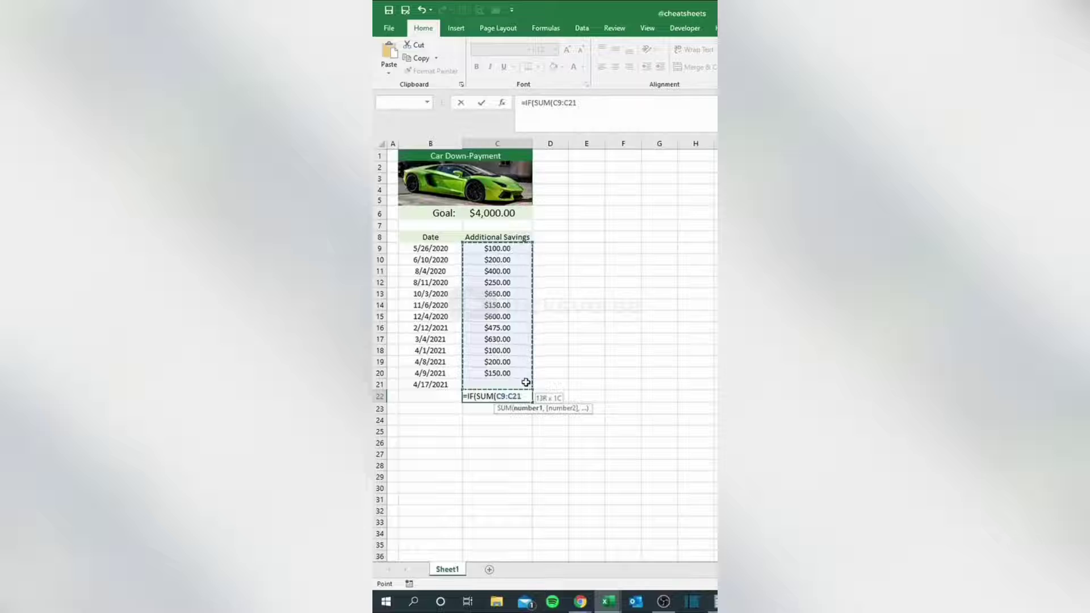
pyautogui.write(')<')
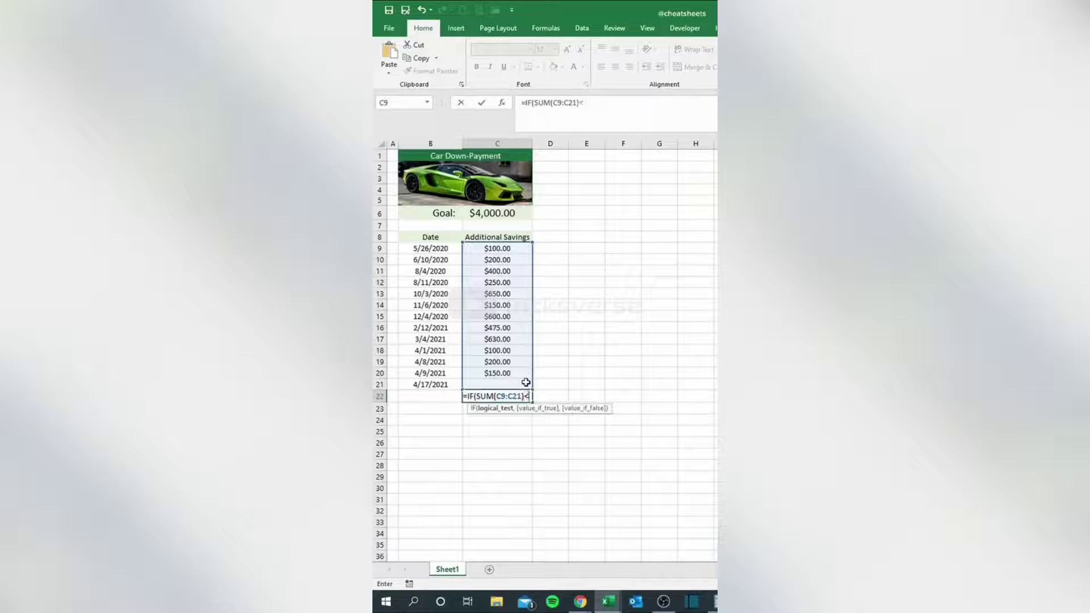
pyautogui.click(531, 215)
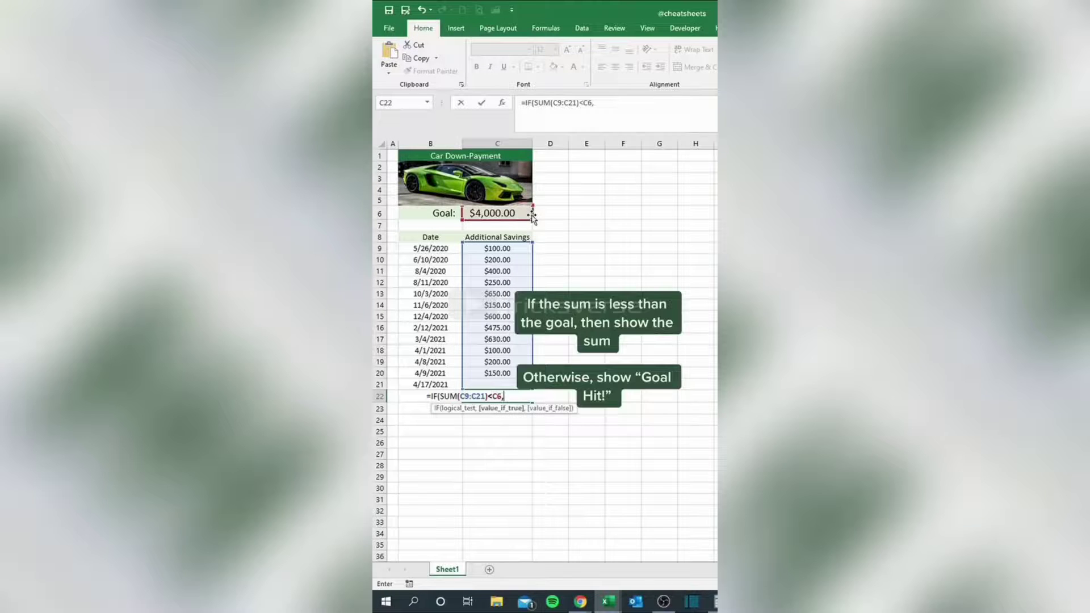
pyautogui.write(',SUM(')
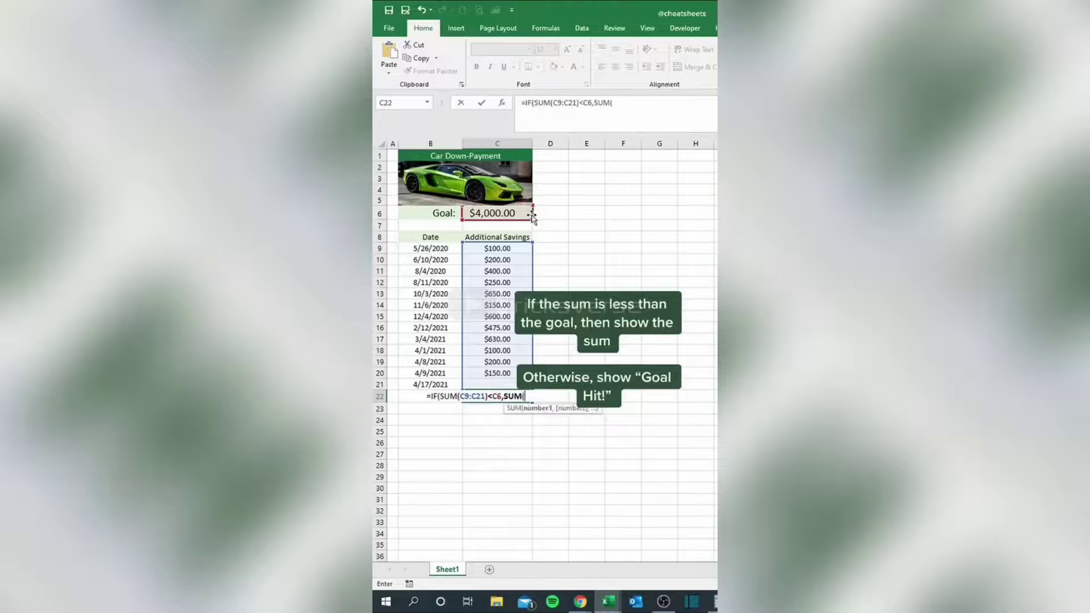
pyautogui.moveTo(497, 248); pyautogui.dragTo(512, 380)
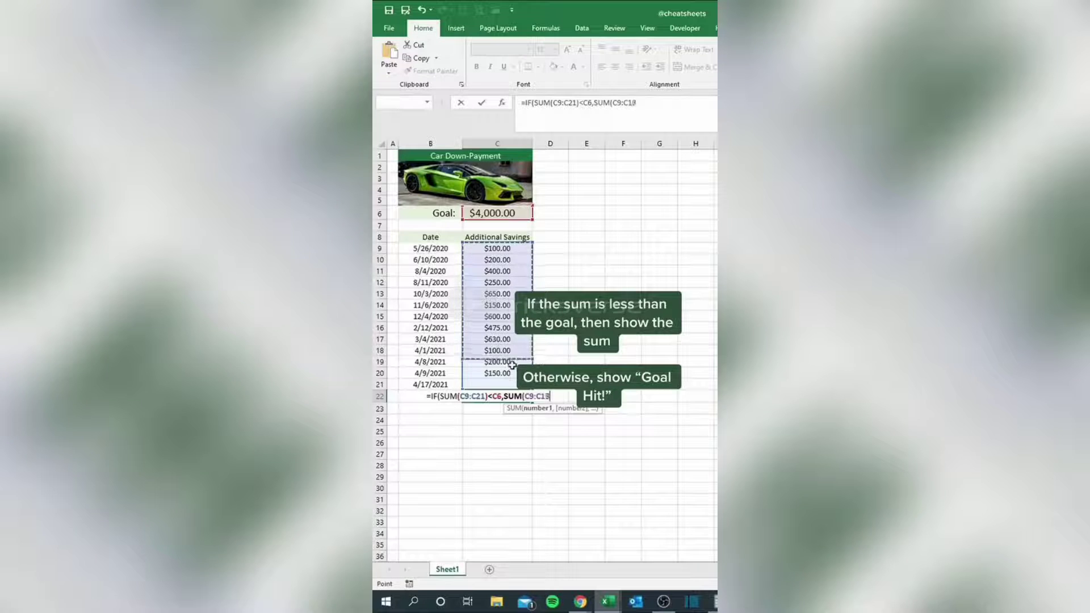
pyautogui.write('),"Goal Hit!')
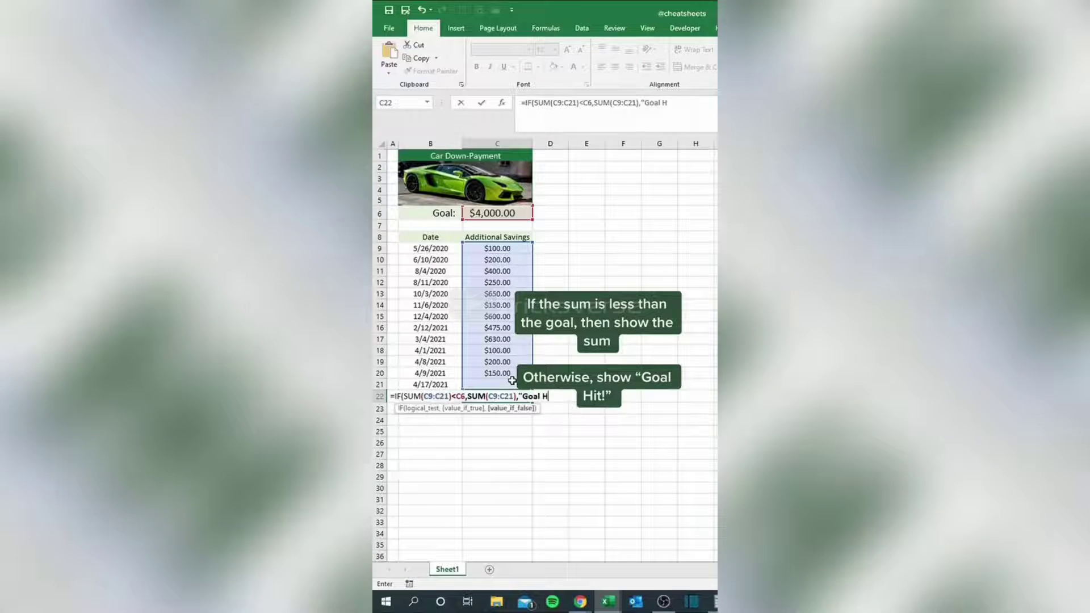
pyautogui.write('")')
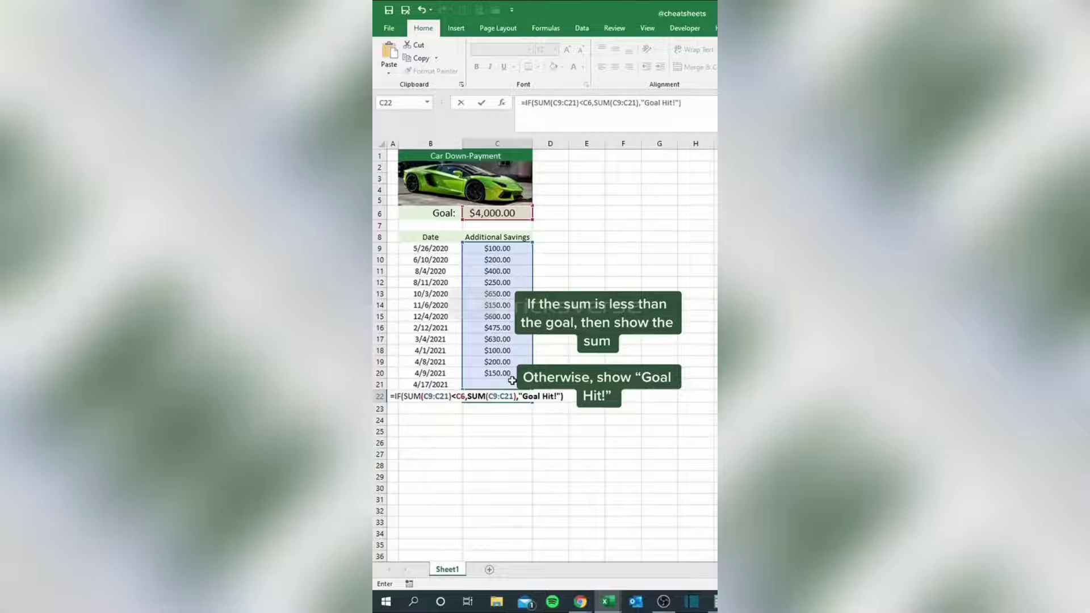
pyautogui.press('Return')
# - Log a $95 savings entry in C21 for 4/17/2021
pyautogui.click(511, 383)
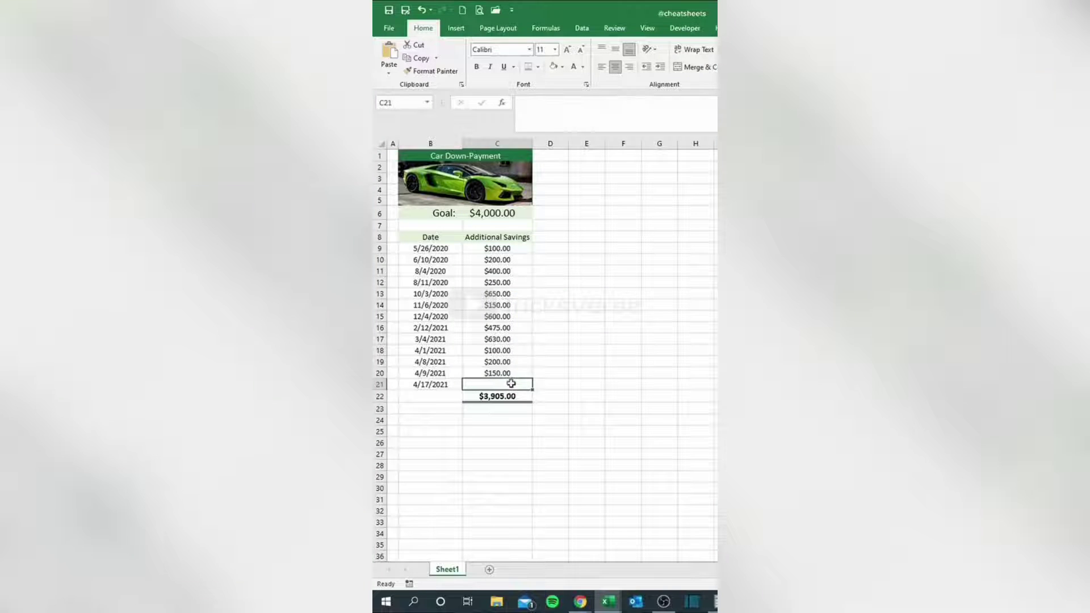
pyautogui.write('95')
pyautogui.press('Return')
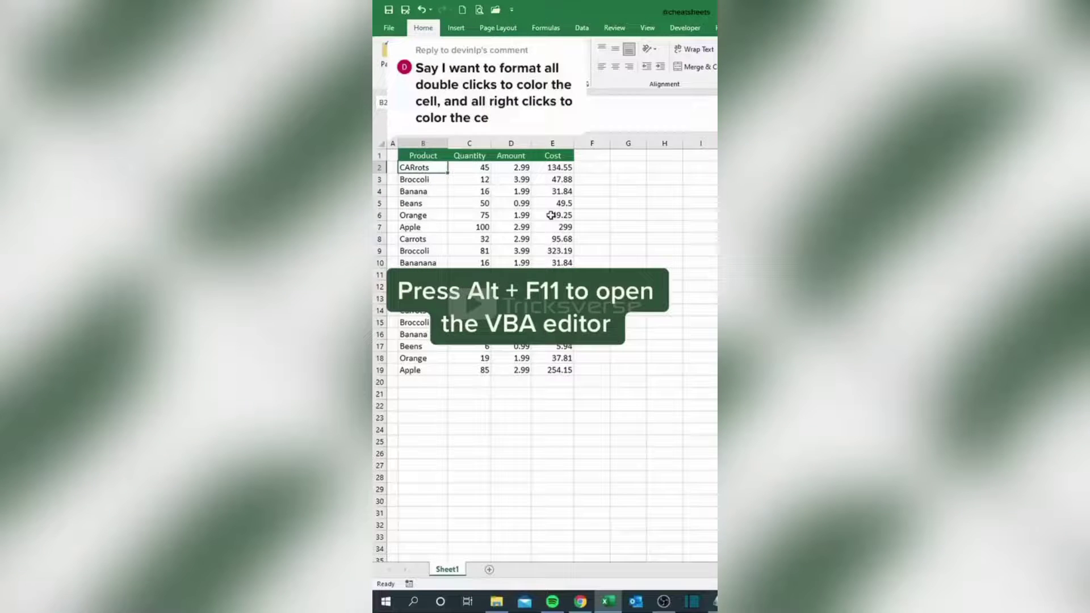
# - Add BeforeRightClick and BeforeDoubleClick fill handlers to Sheet1's VBA code, then return to Excel
pyautogui.hotkey('alt', 'F11')
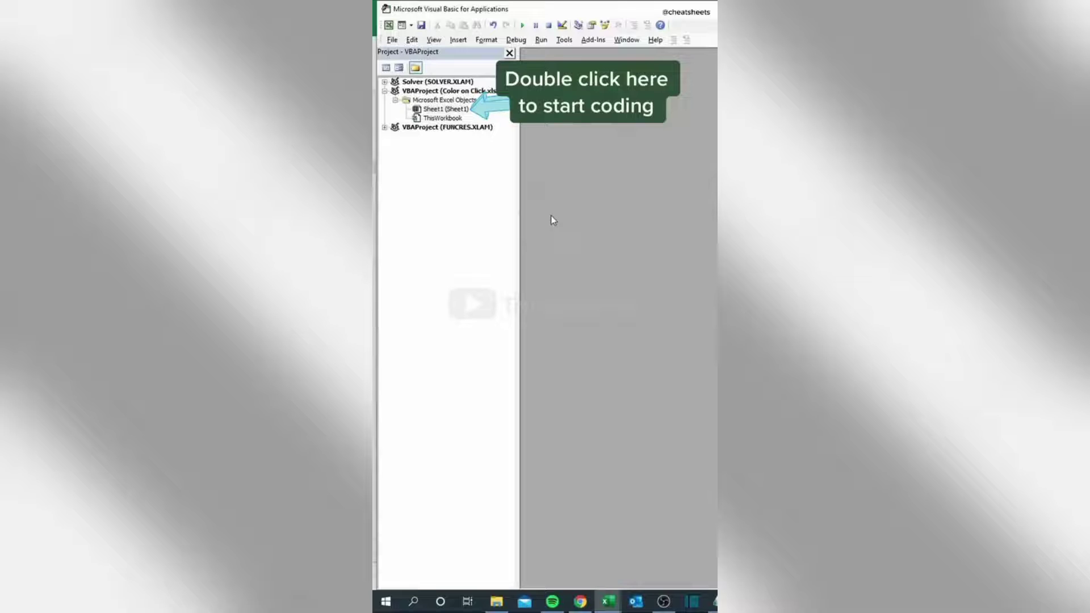
pyautogui.doubleClick(447, 110)
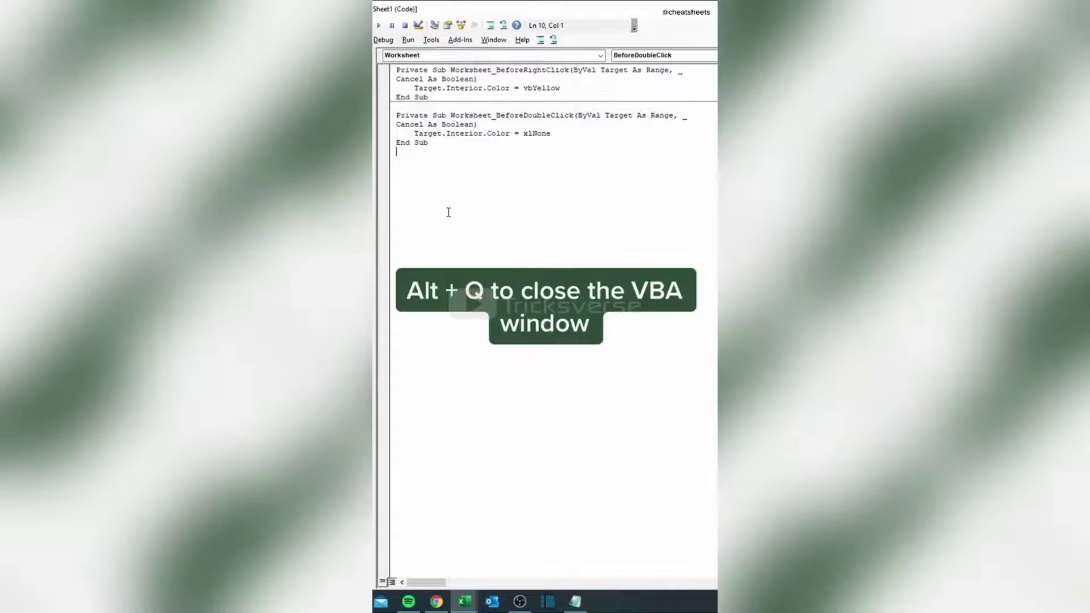
pyautogui.hotkey('alt', 'q')
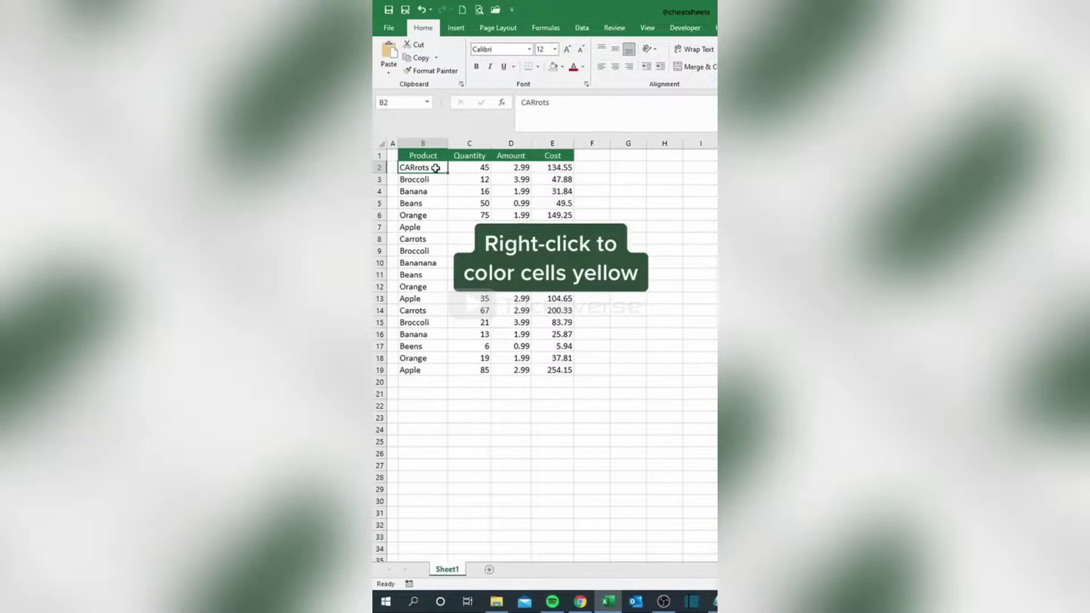
# - Right-click B2, B10, B17 and B19 to fill them yellow, then double-click B19 to clear it
pyautogui.rightClick(436, 171)
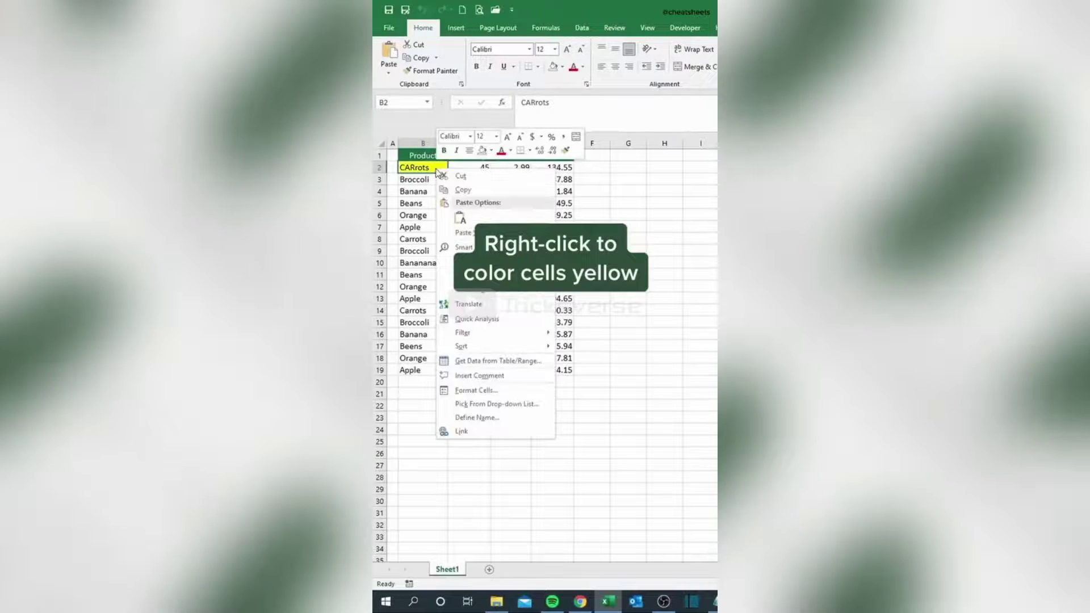
pyautogui.rightClick(431, 265)
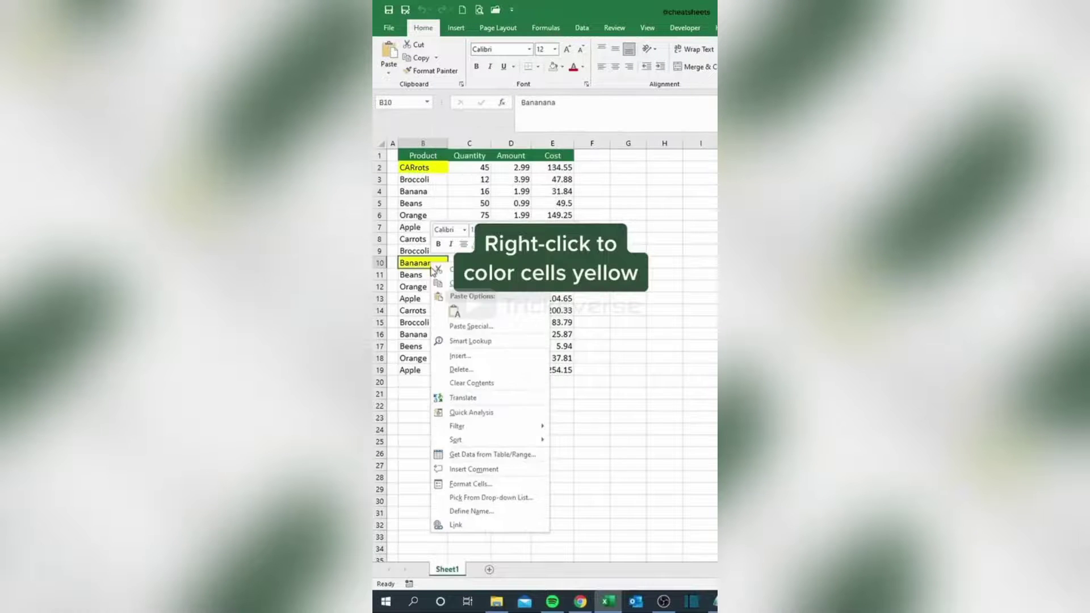
pyautogui.rightClick(428, 348)
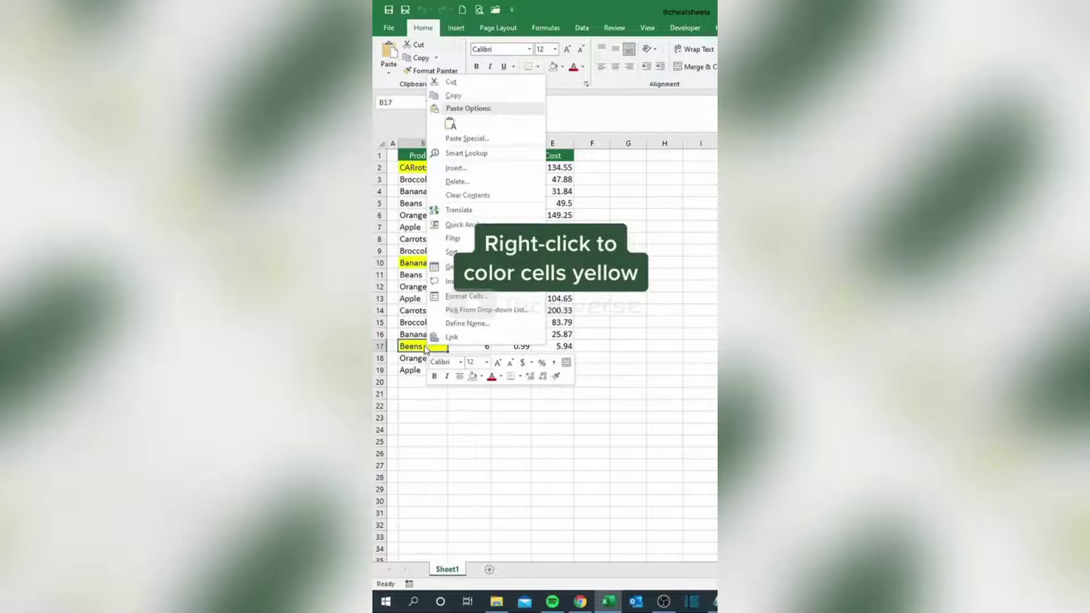
pyautogui.rightClick(422, 372)
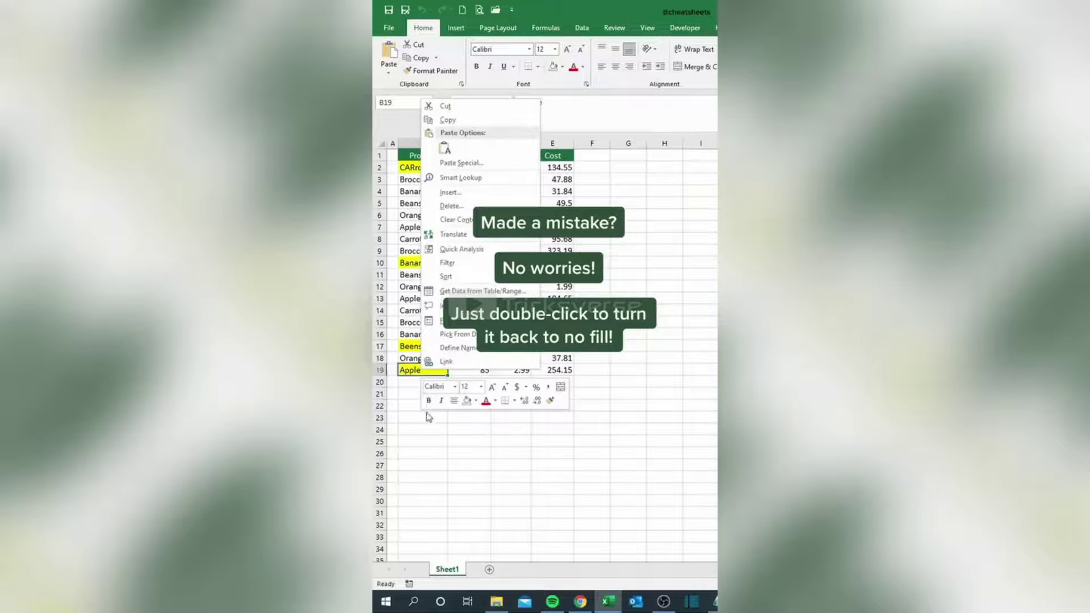
pyautogui.press('Escape')
pyautogui.doubleClick(434, 369)
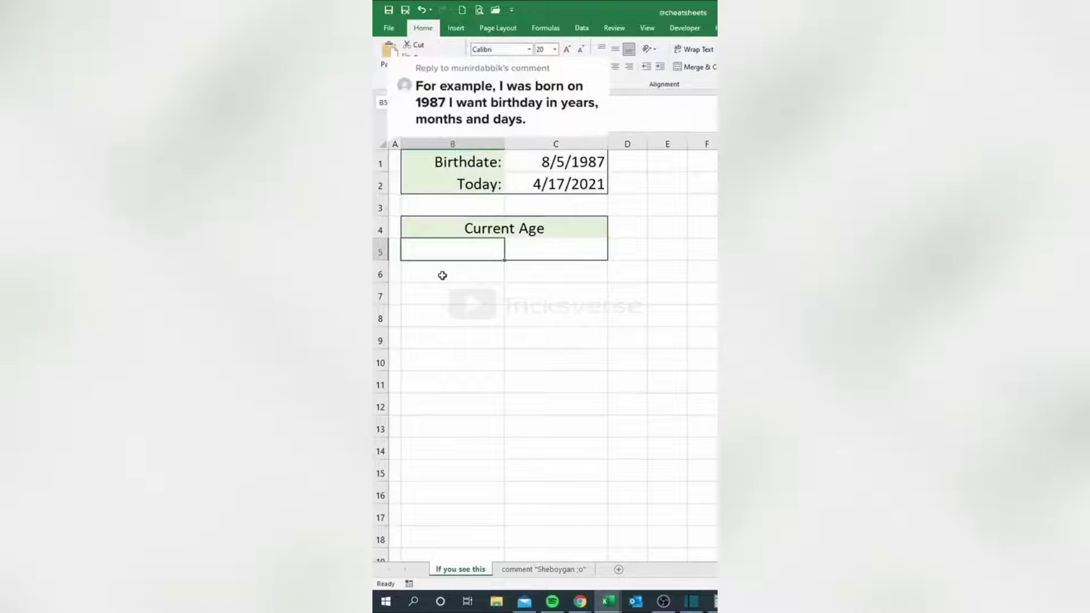
# - In B5, enter a DATEDIF formula using birthdate C1 and today C2 to show Years, Months and Days
pyautogui.write('=DATE')
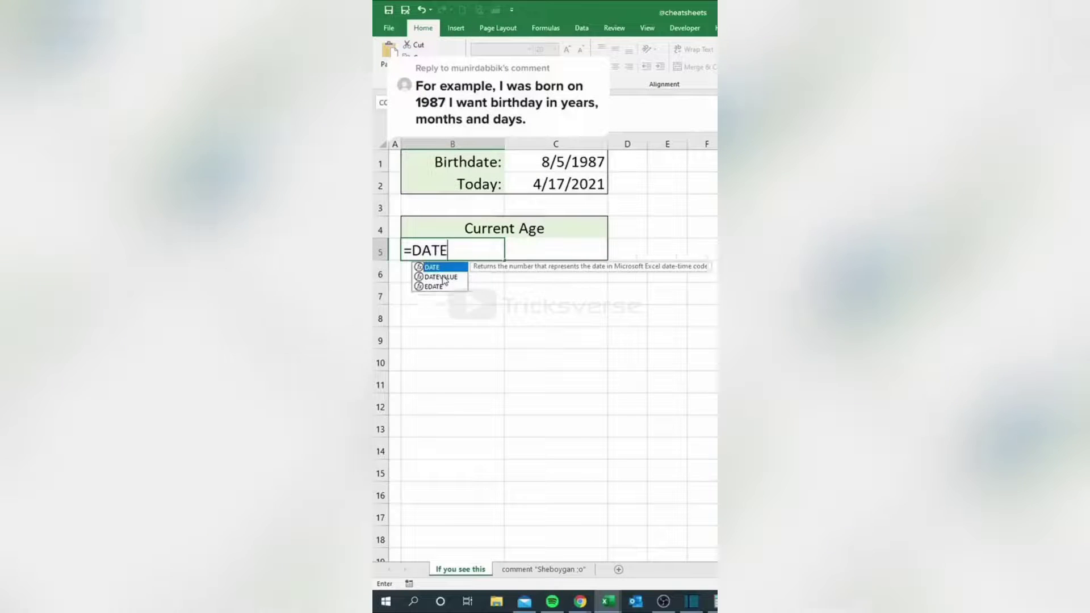
pyautogui.write('DIF(')
pyautogui.click(522, 164)
pyautogui.write(',')
pyautogui.click(524, 179)
pyautogui.write(',"Y")&" Years, "')
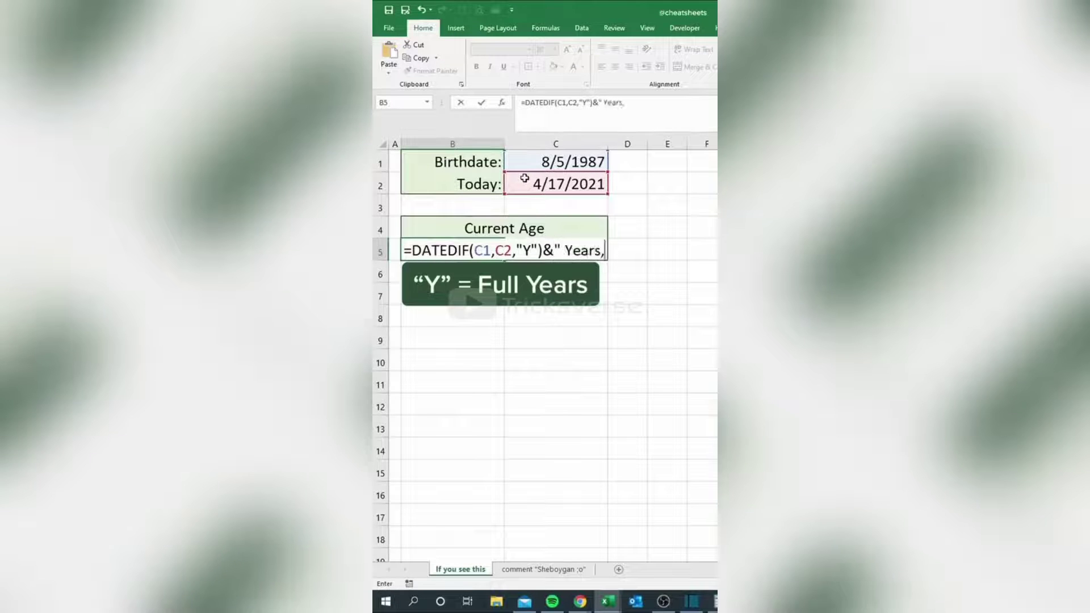
pyautogui.write('& ')
pyautogui.write('DAT')
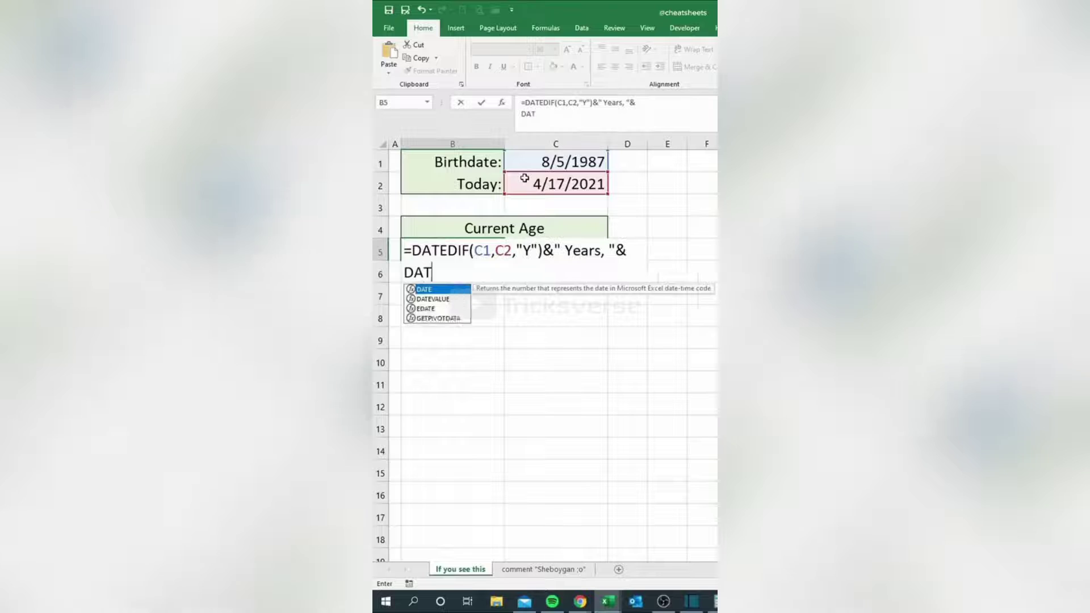
pyautogui.write('EDIF(C1,C2,"Y')
pyautogui.write('M")&" Months, ')
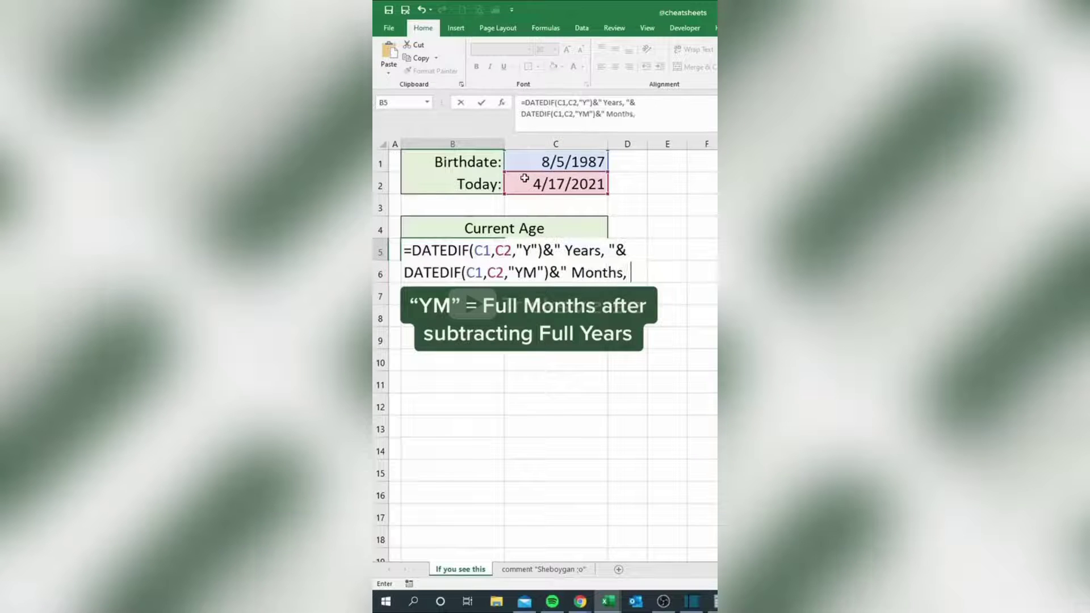
pyautogui.write('"& ')
pyautogui.write('DATEDIF(C1,C')
pyautogui.write('2,"MD"')
pyautogui.write(')&')
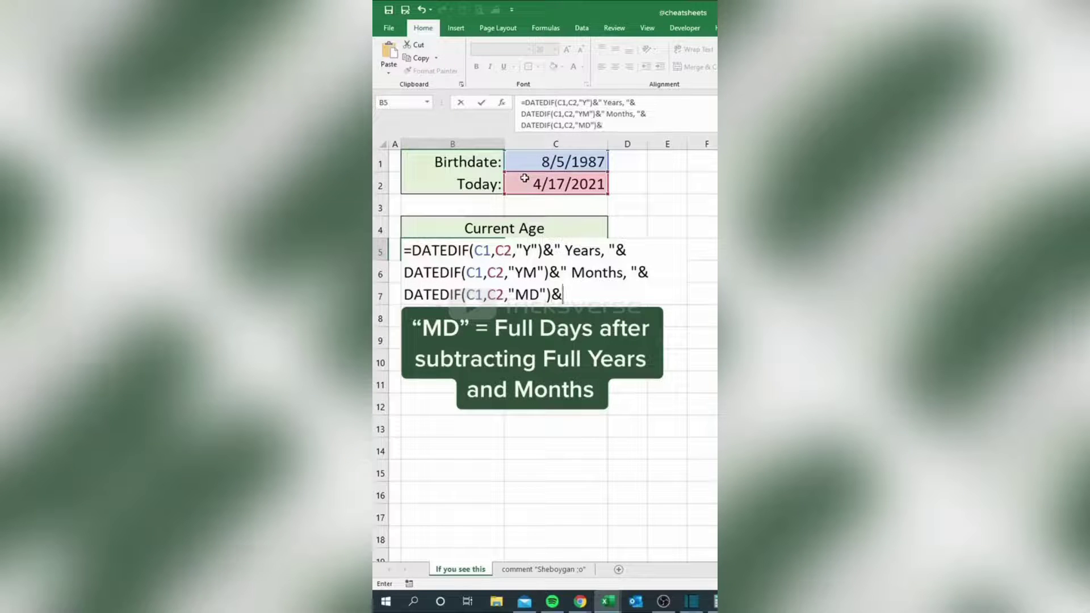
pyautogui.write('Days"')
pyautogui.press('Return')
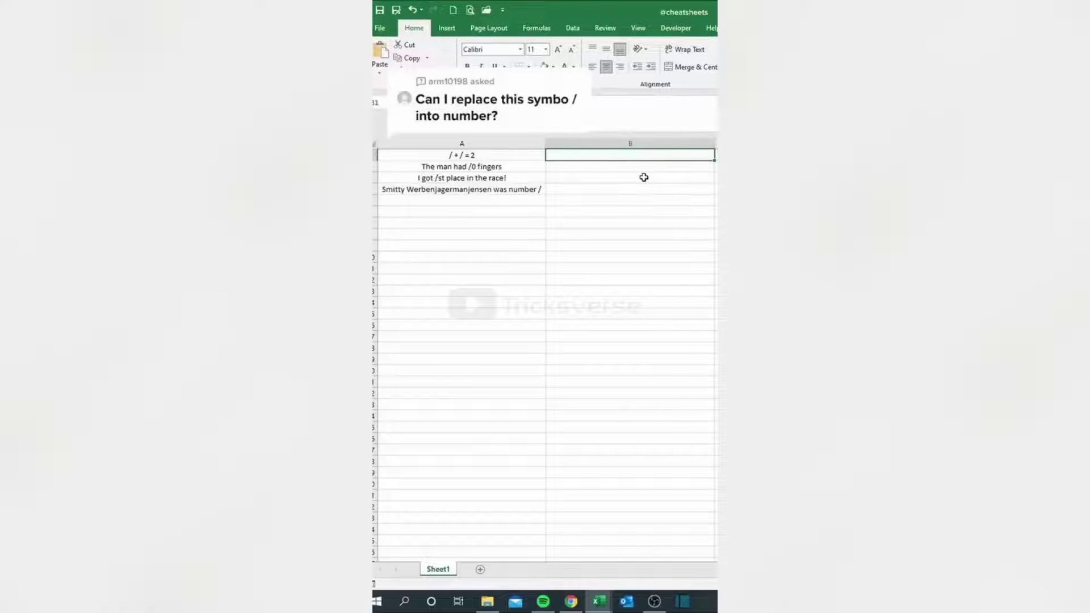
# - Enter =SUBSTITUTE(A1,"/",1) in B1 and fill it down through B4
pyautogui.write('=SUBSTITUTE(')
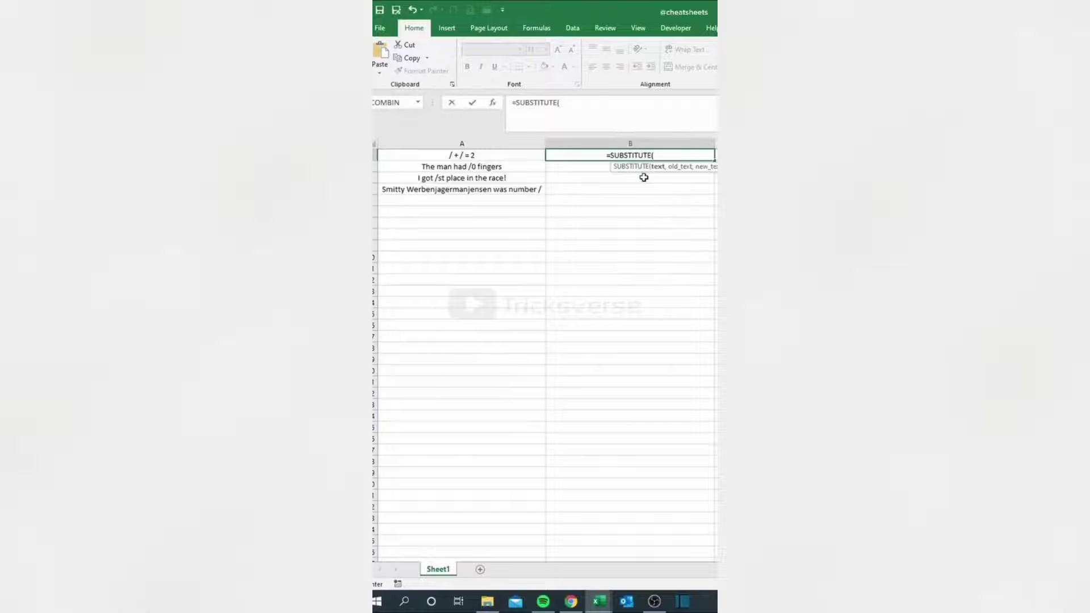
pyautogui.click(527, 155)
pyautogui.write(',')
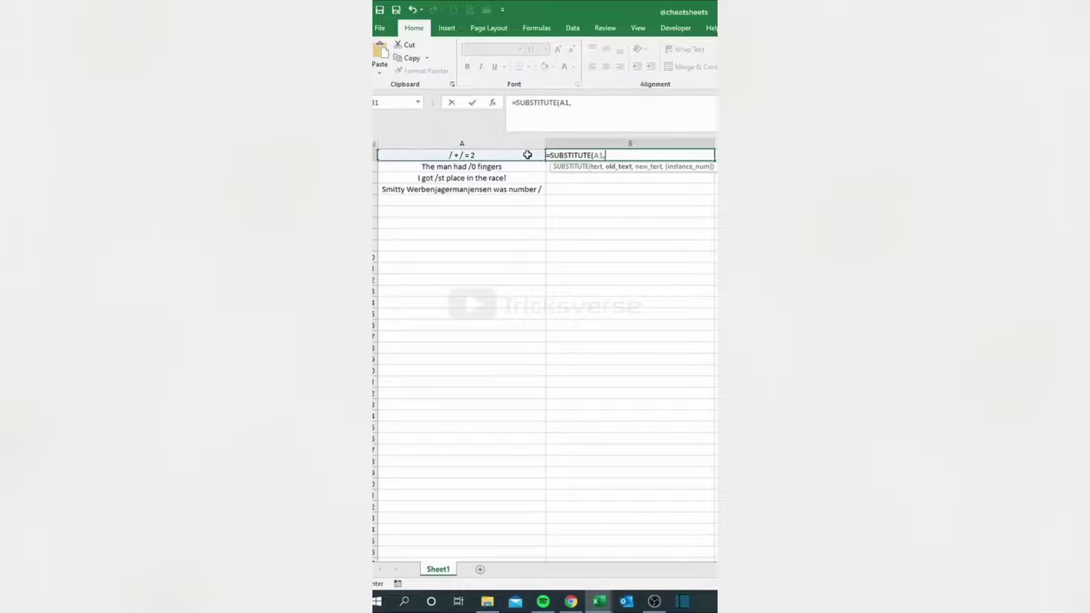
pyautogui.write('"/",1')
pyautogui.press('Return')
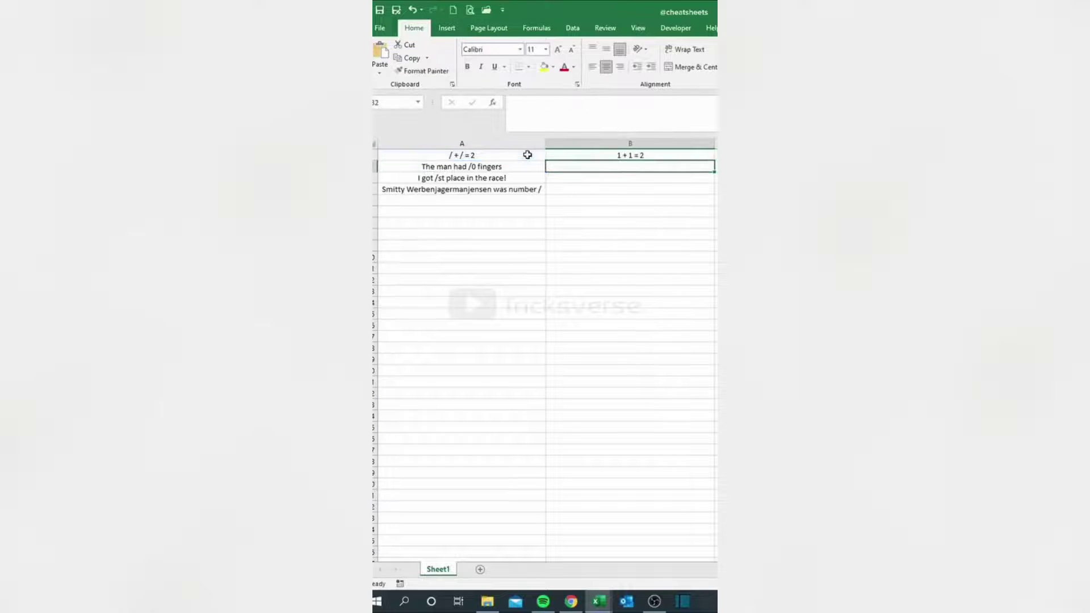
pyautogui.click(658, 155)
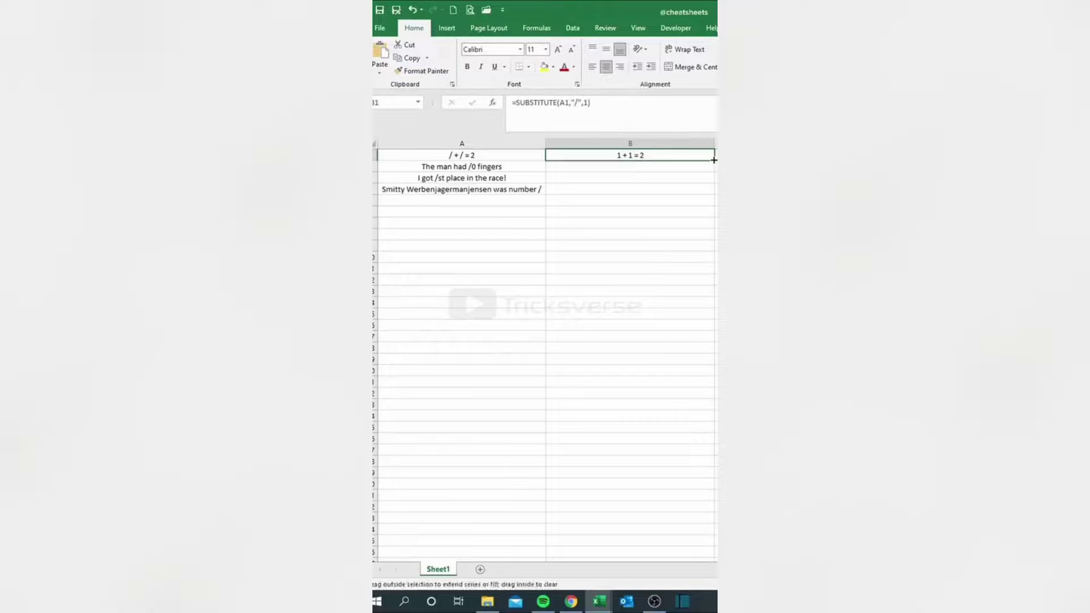
pyautogui.doubleClick(714, 161)
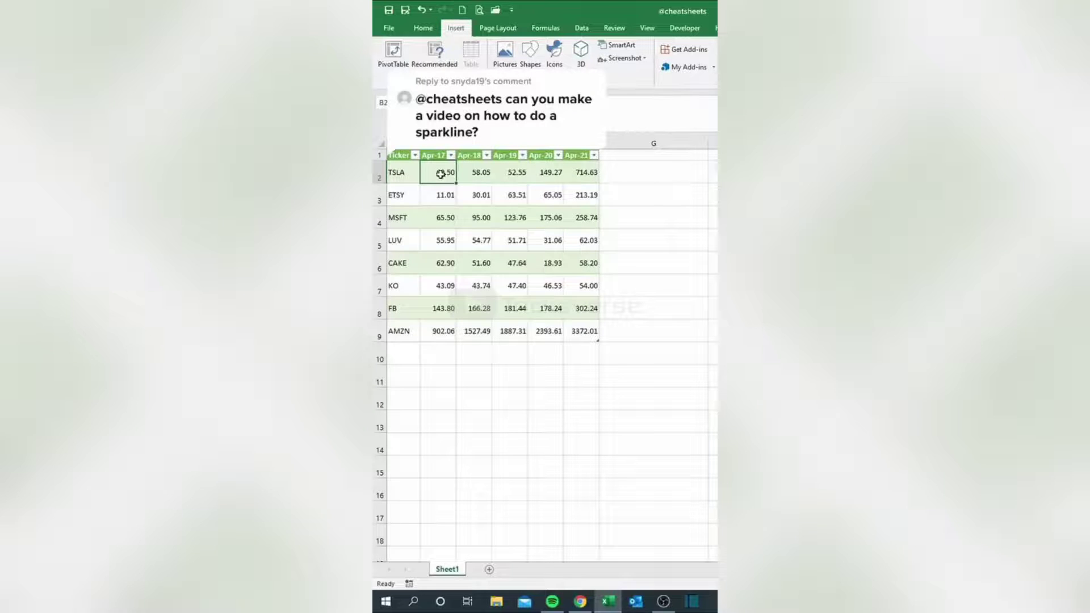
# - Create line sparklines in G2:G9 from the price data in B2:F9
pyautogui.moveTo(440, 174); pyautogui.dragTo(586, 331)
pyautogui.press('n')
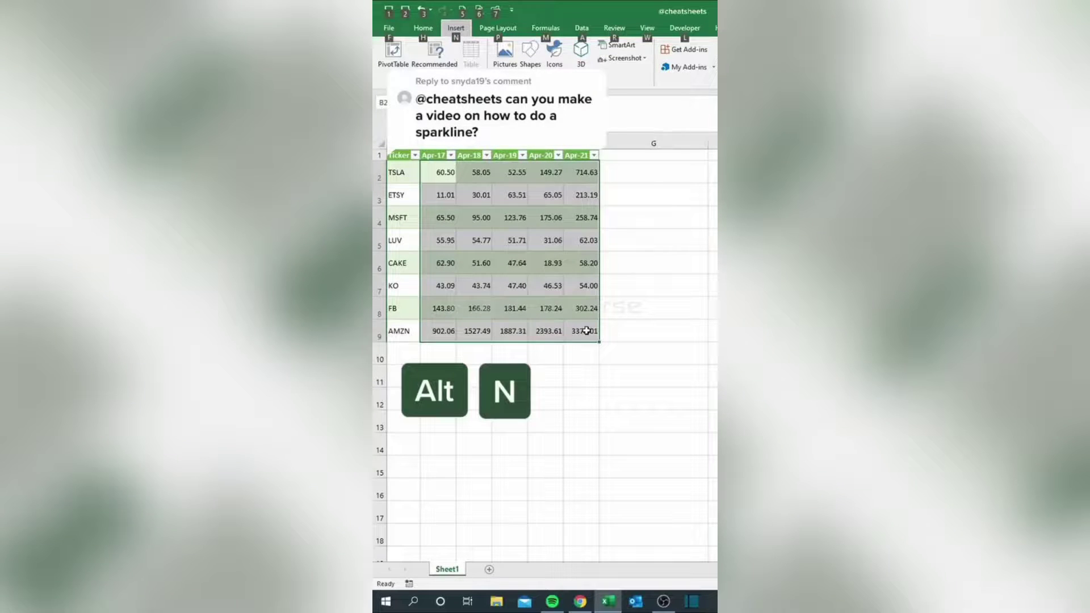
pyautogui.press('s')
pyautogui.press('l')
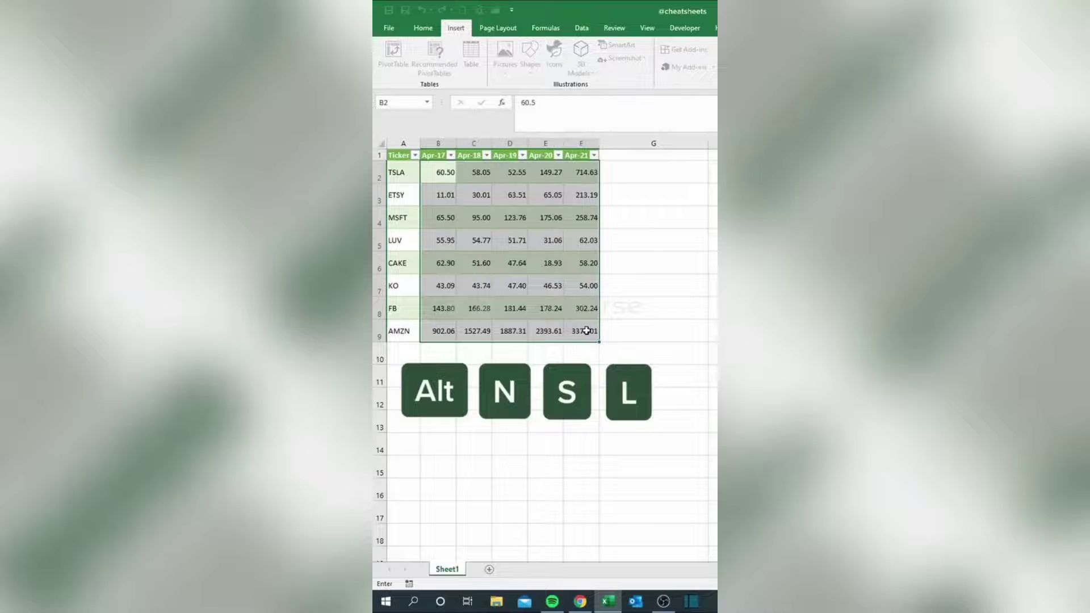
pyautogui.moveTo(679, 289); pyautogui.dragTo(486, 254)
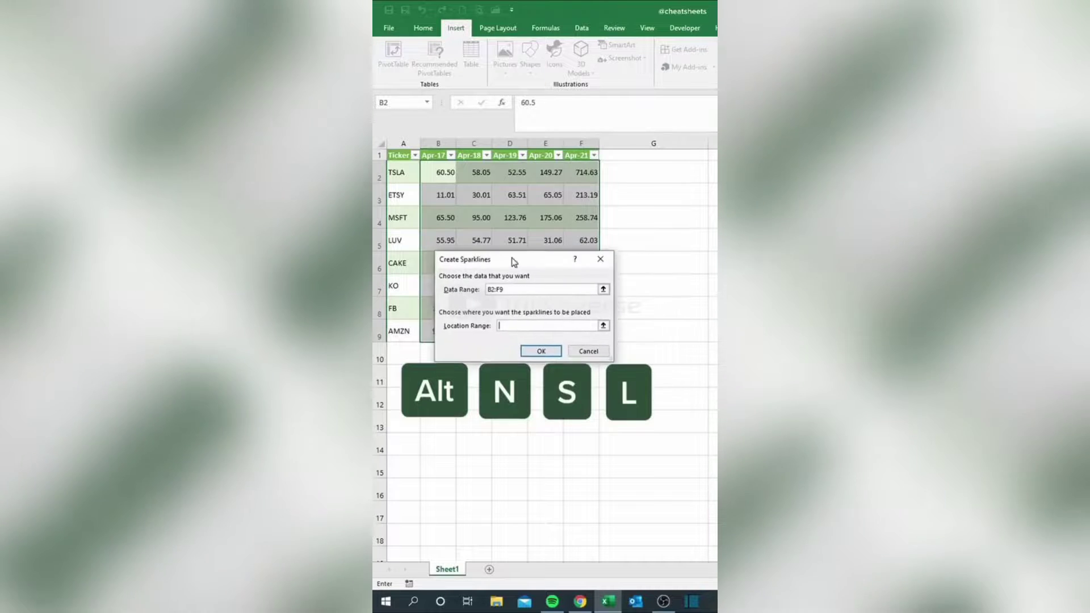
pyautogui.moveTo(618, 173); pyautogui.dragTo(621, 332)
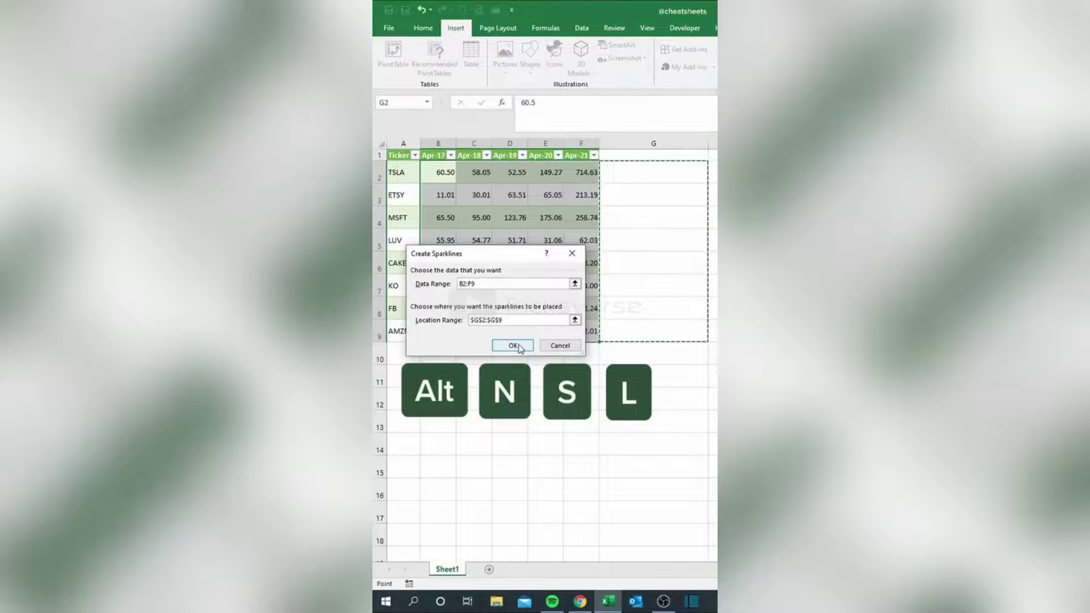
pyautogui.click(515, 344)
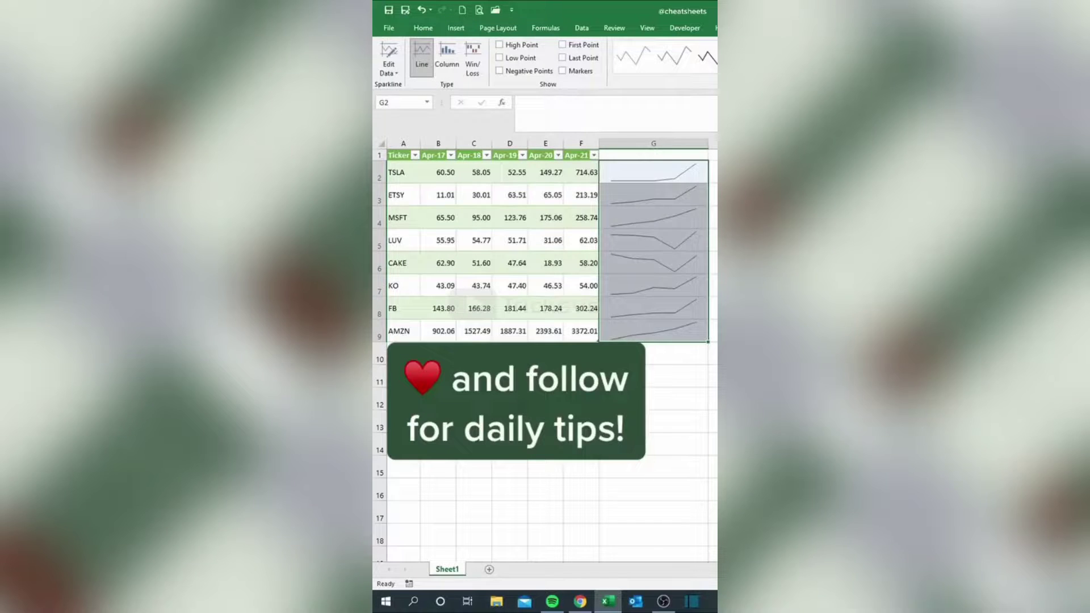
pyautogui.click(654, 375)
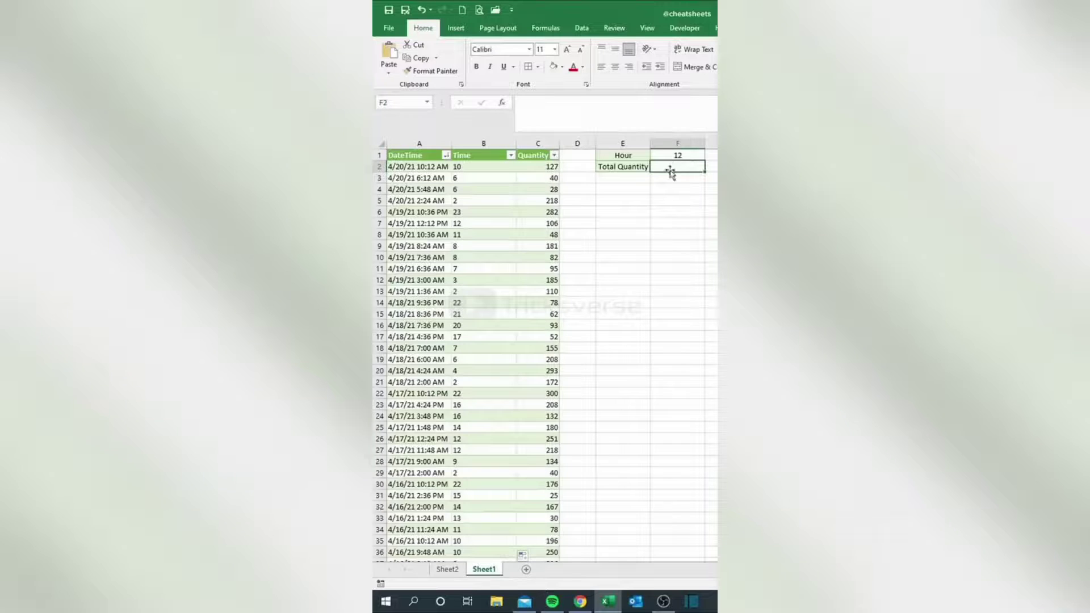
# - Enter a SUMIF in F2 summing the Quantity column where Time matches the hour in F1
pyautogui.write('=SUMIF(')
pyautogui.click(506, 164)
pyautogui.hotkey('ctrl', 'shift', 'Down')
pyautogui.write(',')
pyautogui.press('Up')
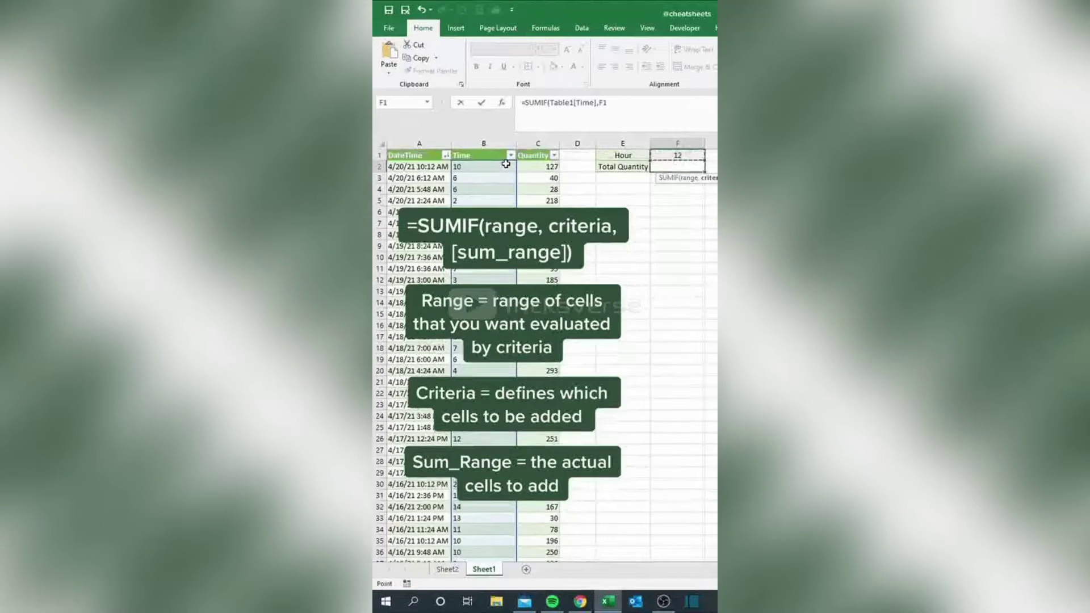
pyautogui.write(',')
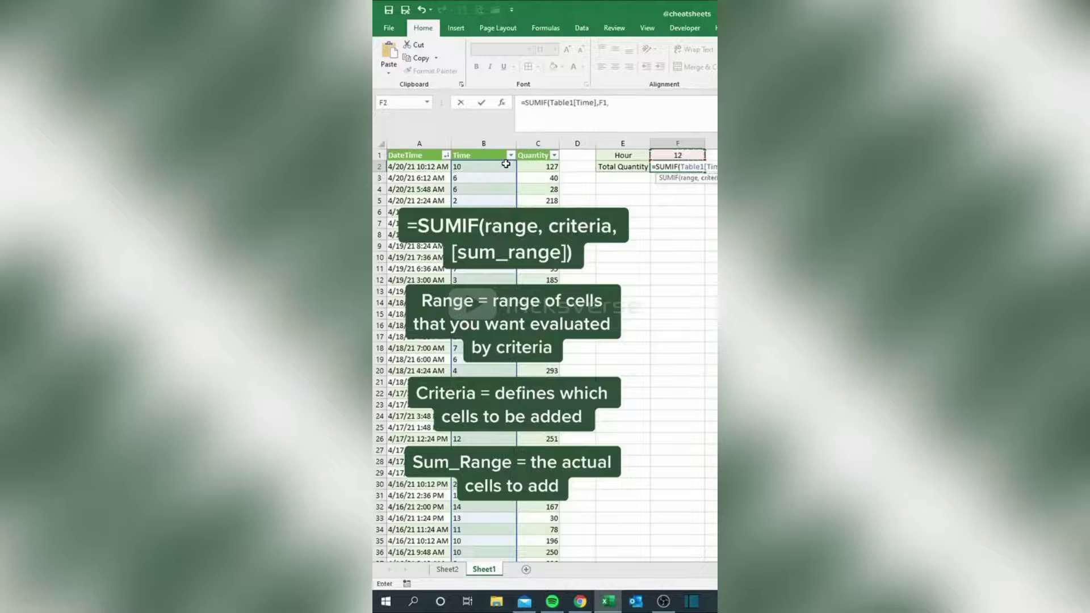
pyautogui.click(525, 168)
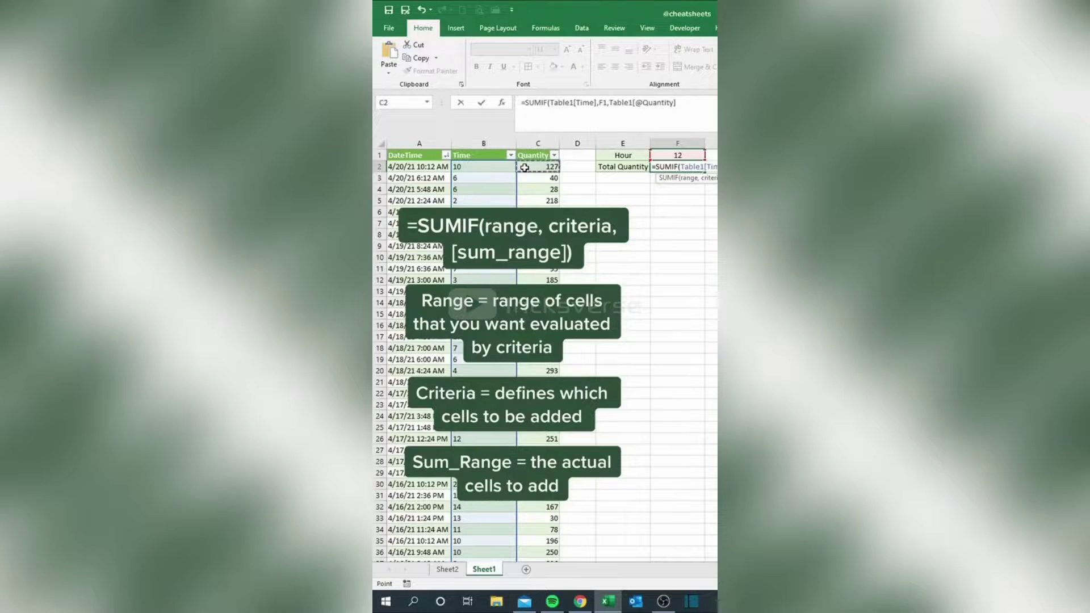
pyautogui.hotkey('ctrl', 'shift', 'Down')
pyautogui.write(')')
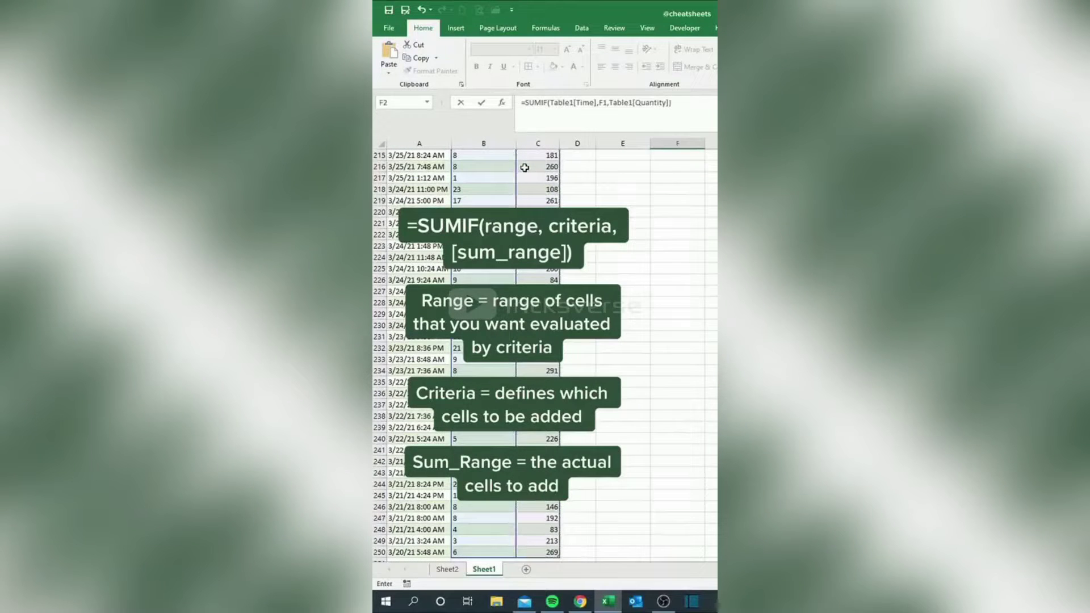
pyautogui.press('Return')
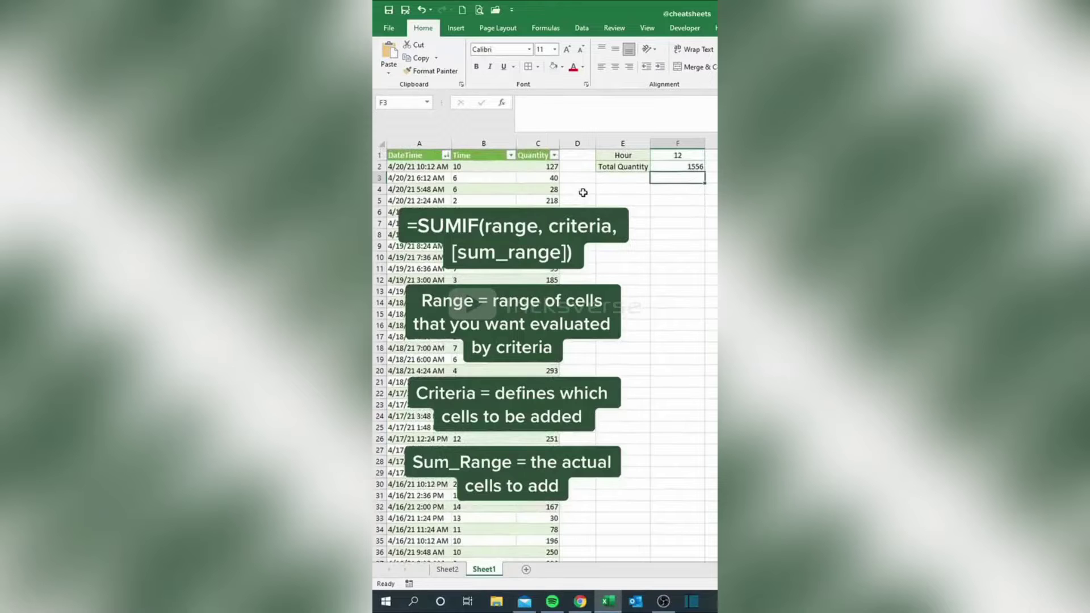
# - Try hours 6, 14, 16 and finally 23 in F1, giving a total of 1655
pyautogui.click(672, 156)
pyautogui.write('6')
pyautogui.press('Return')
pyautogui.press('Up')
pyautogui.write('14')
pyautogui.press('Return')
pyautogui.press('Up')
pyautogui.write('16')
pyautogui.press('Return')
pyautogui.press('Up')
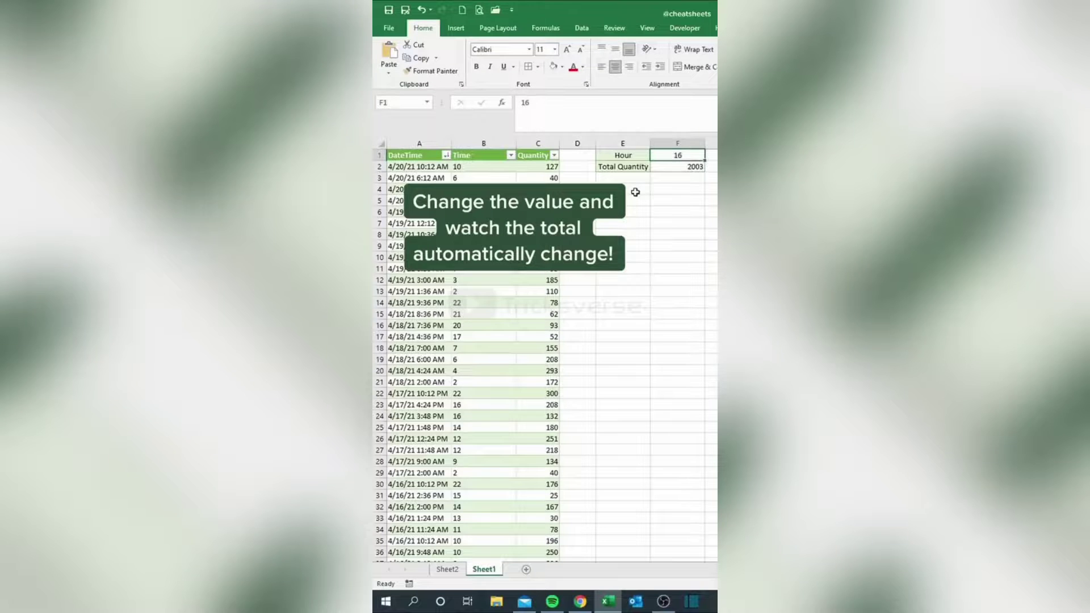
pyautogui.write('23')
pyautogui.press('Return')
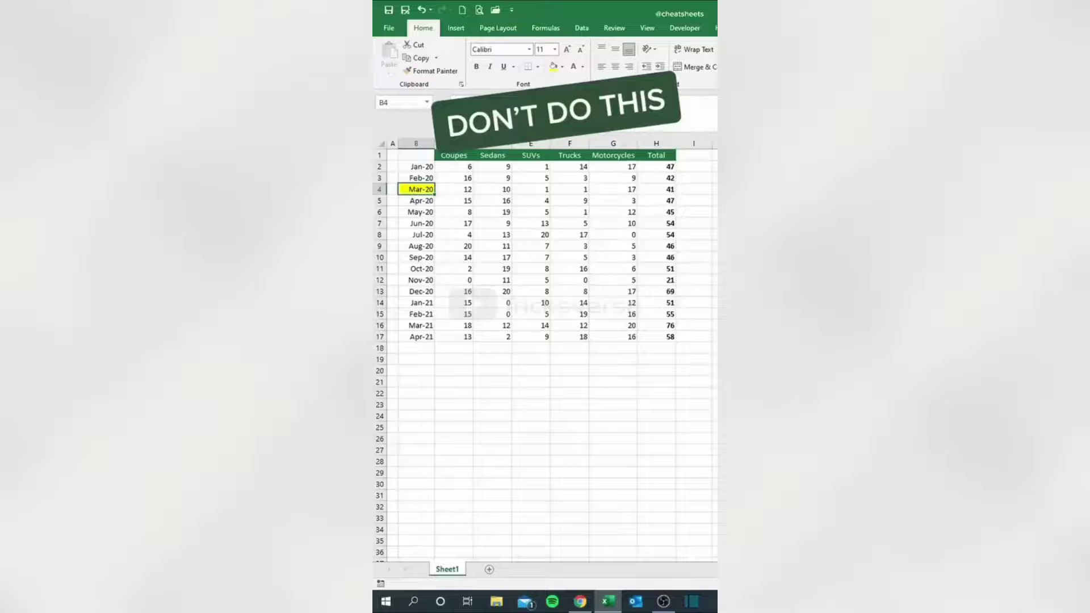
# - Copy Mar-20's yellow fill to Jun-20, Sep-20 and Dec-20 one cell at a time with Format Painter
pyautogui.click(431, 71)
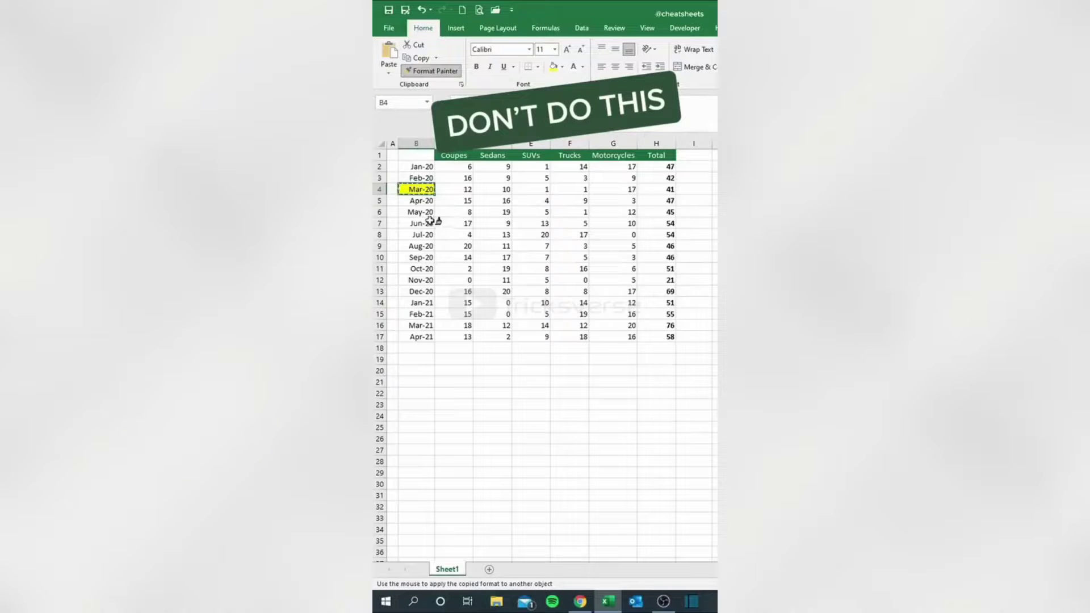
pyautogui.click(427, 225)
pyautogui.click(432, 71)
pyautogui.click(420, 258)
pyautogui.click(431, 71)
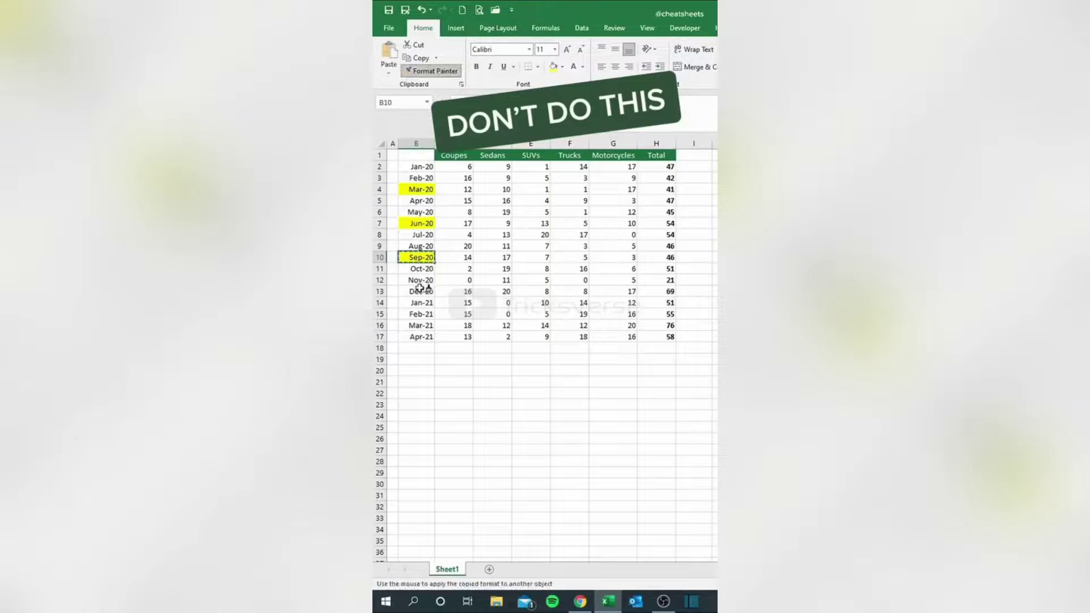
pyautogui.click(418, 291)
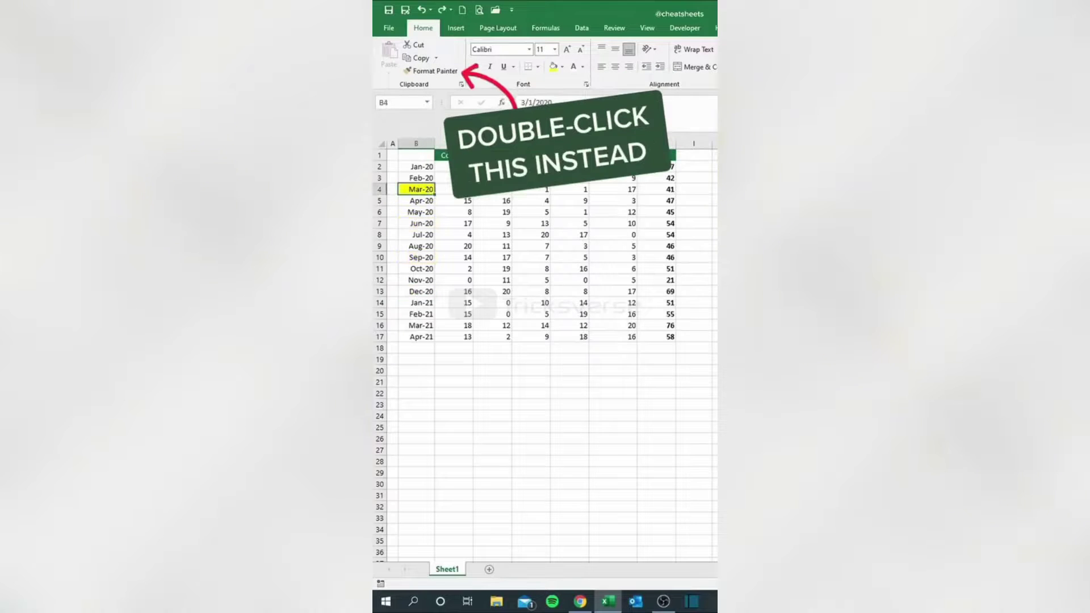
# - With Format Painter locked on, apply the yellow fill to Jun-20, Sep-20, Dec-20 and Mar-21
pyautogui.doubleClick(433, 71)
pyautogui.click(420, 223)
pyautogui.click(420, 257)
pyautogui.click(420, 292)
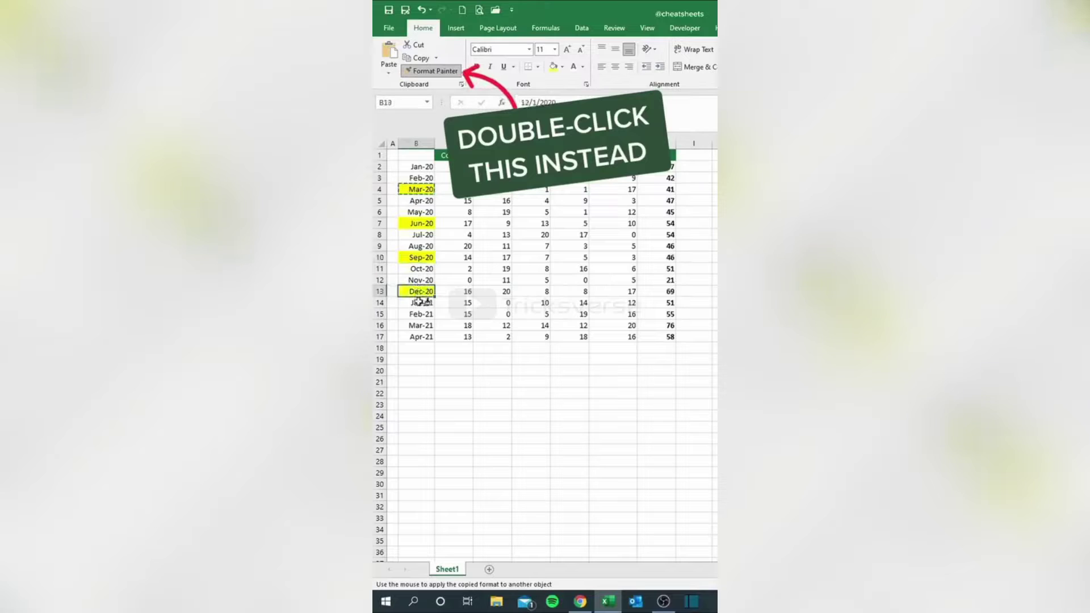
pyautogui.click(417, 326)
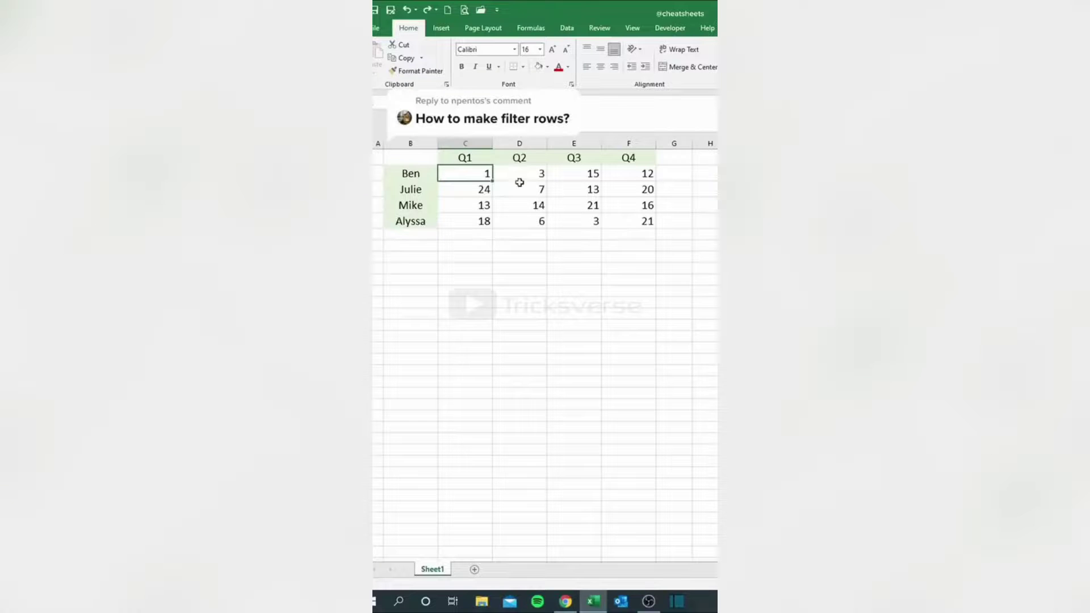
# - Sort the quarterly scores left to right by Row 2, largest to smallest, giving Q3, Q4, Q2, Q1
pyautogui.moveTo(471, 172); pyautogui.dragTo(624, 220)
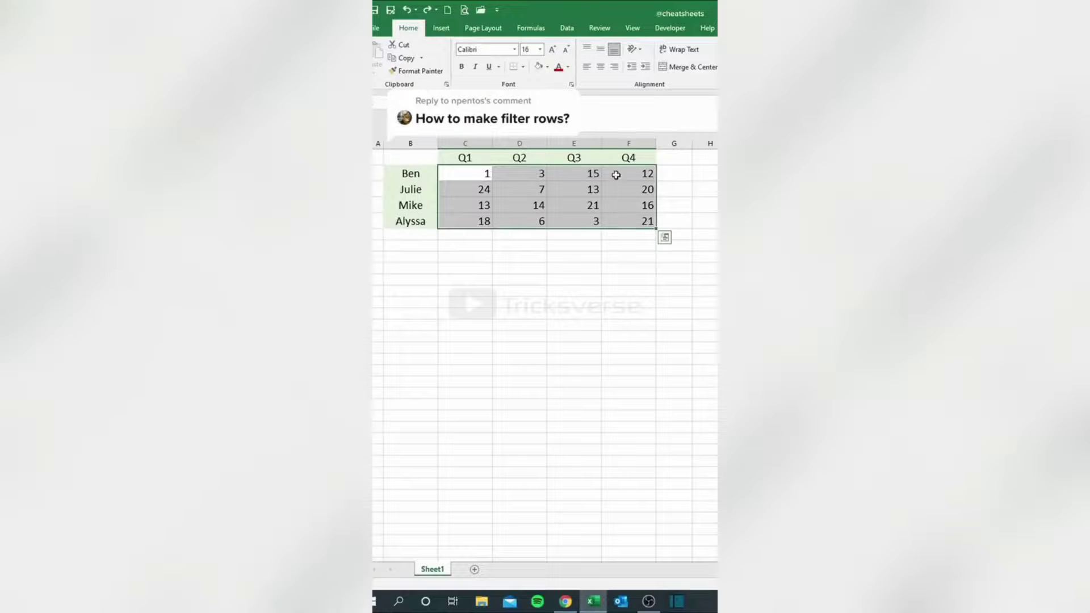
pyautogui.click(578, 33)
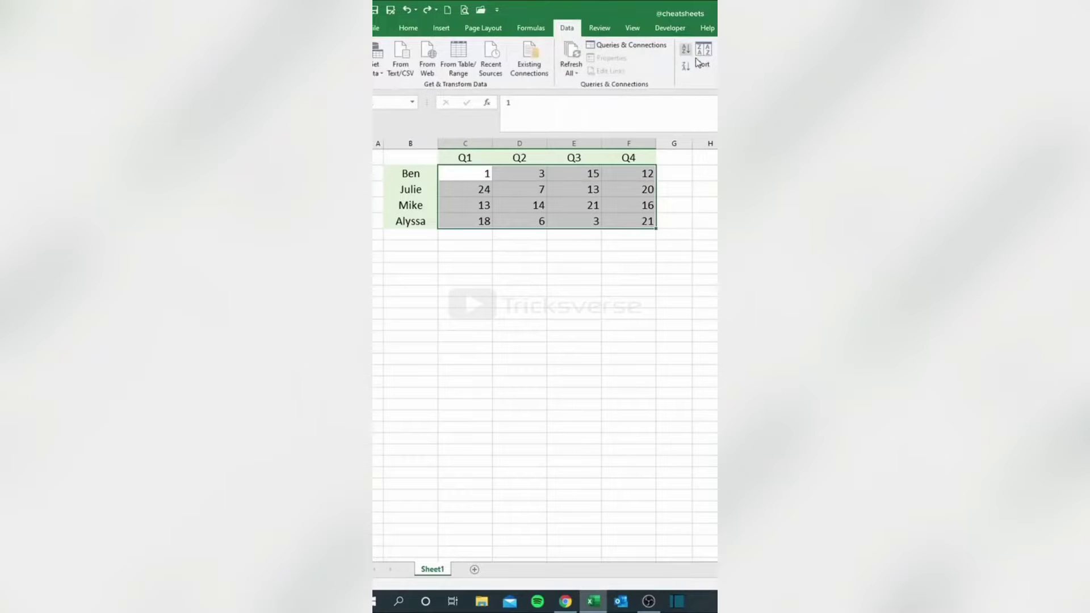
pyautogui.click(702, 60)
pyautogui.click(589, 225)
pyautogui.click(534, 283)
pyautogui.click(514, 301)
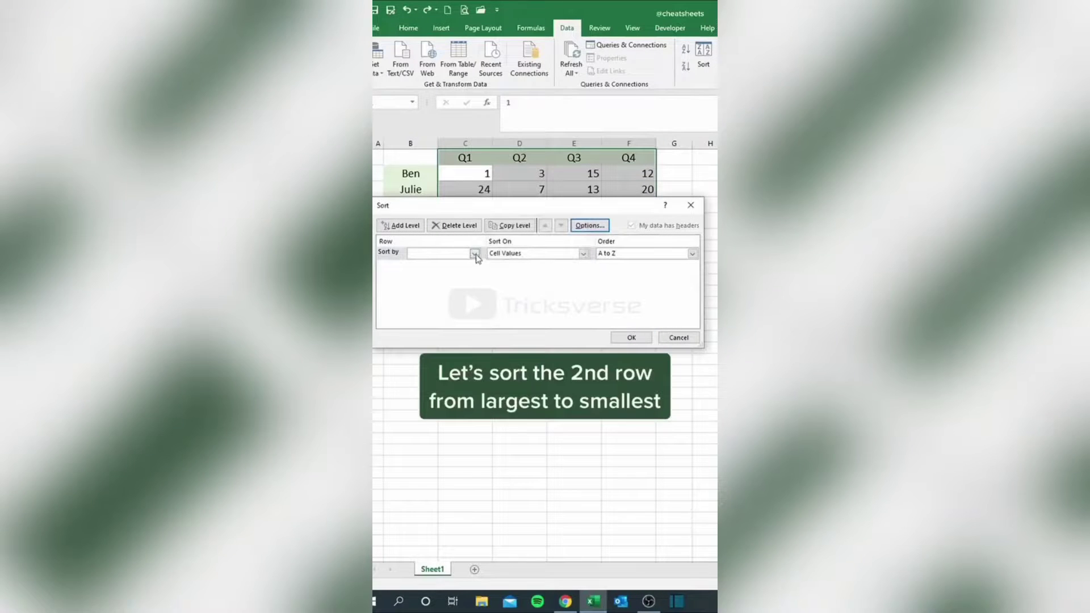
pyautogui.click(475, 254)
pyautogui.click(469, 270)
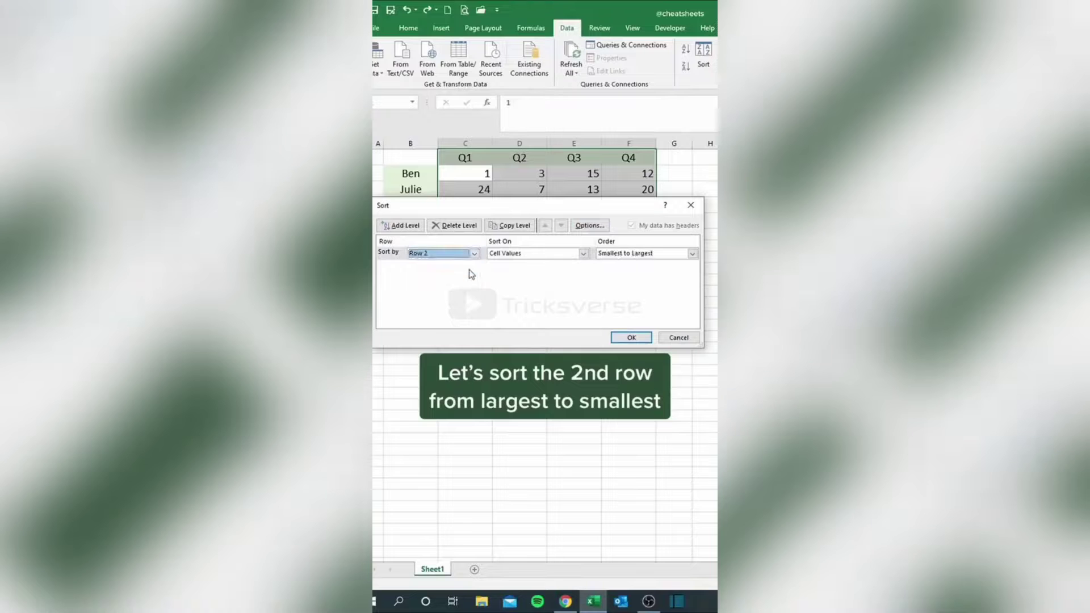
pyautogui.click(614, 254)
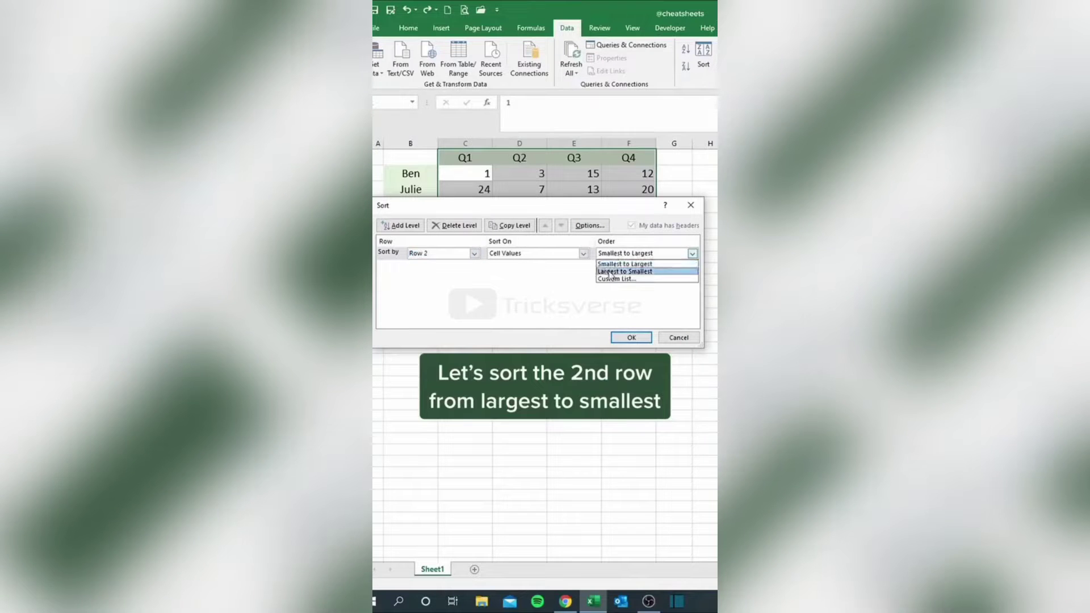
pyautogui.click(610, 271)
pyautogui.click(624, 337)
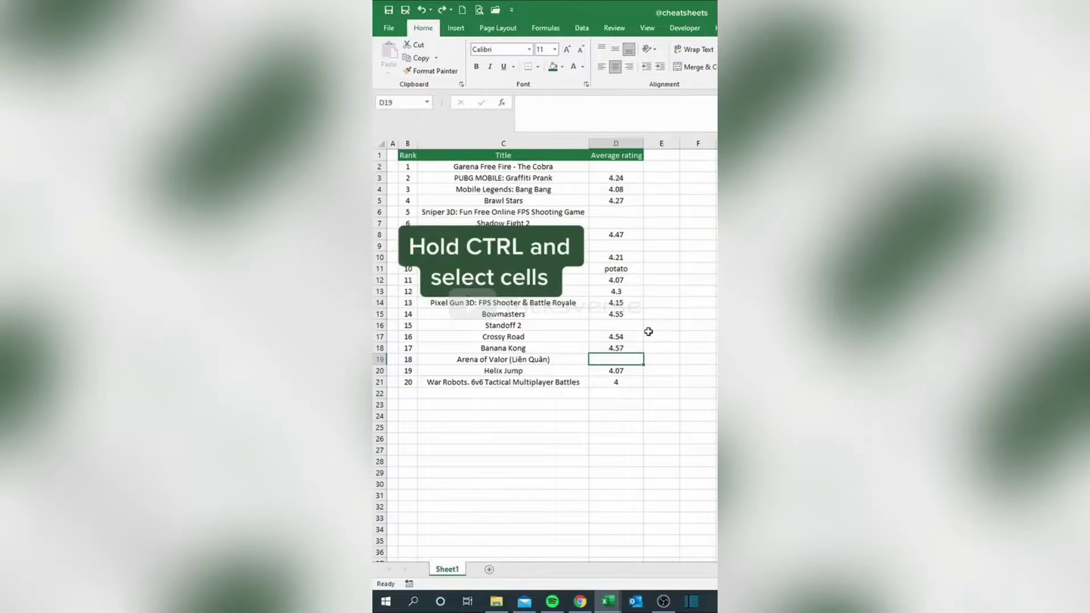
# - Select blank cells D2, D6, D7, D9, D16 plus the potato cell D11 and fill them all with UNKNOWN
pyautogui.keyDown('ctrl'); pyautogui.click(633, 325); pyautogui.keyUp('ctrl')
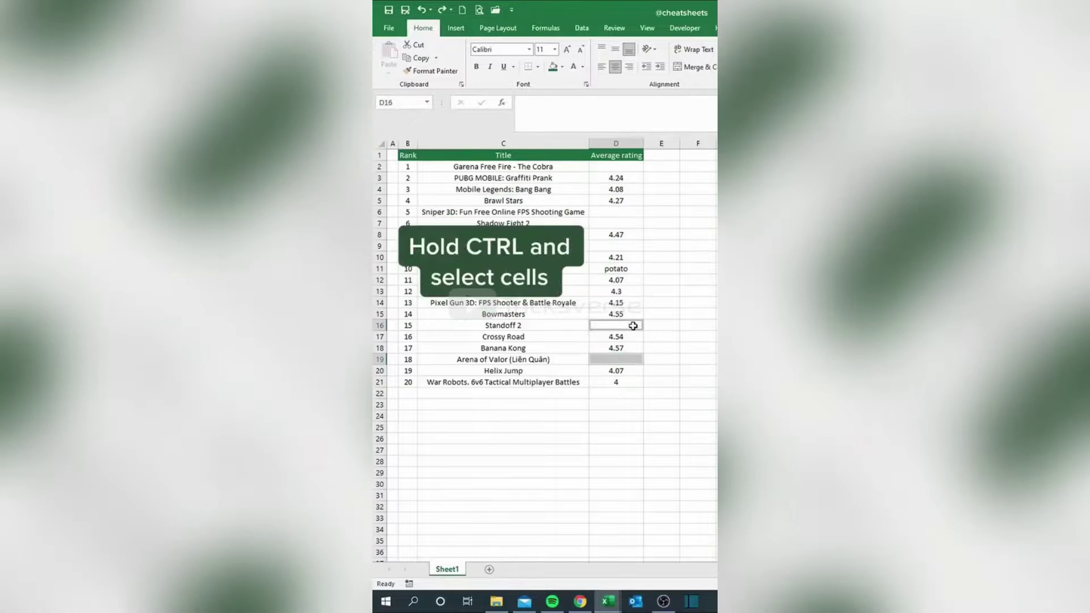
pyautogui.keyDown('ctrl'); pyautogui.click(632, 268); pyautogui.keyUp('ctrl')
pyautogui.keyDown('ctrl'); pyautogui.click(629, 247); pyautogui.keyUp('ctrl')
pyautogui.keyDown('ctrl'); pyautogui.click(628, 223); pyautogui.keyUp('ctrl')
pyautogui.keyDown('ctrl'); pyautogui.click(631, 211); pyautogui.keyUp('ctrl')
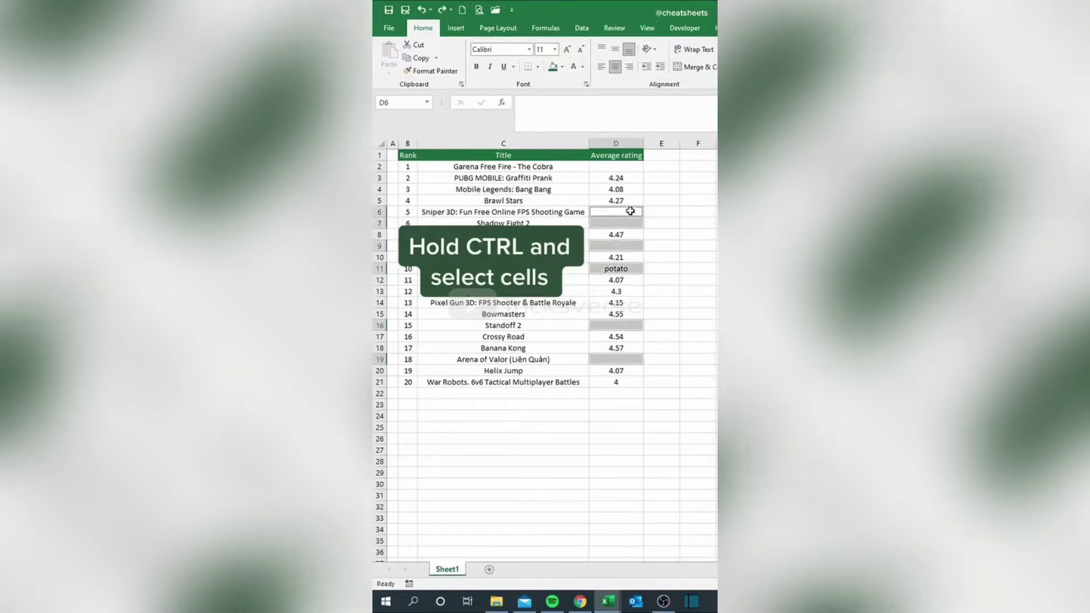
pyautogui.keyDown('ctrl'); pyautogui.click(631, 167); pyautogui.keyUp('ctrl')
pyautogui.write('U')
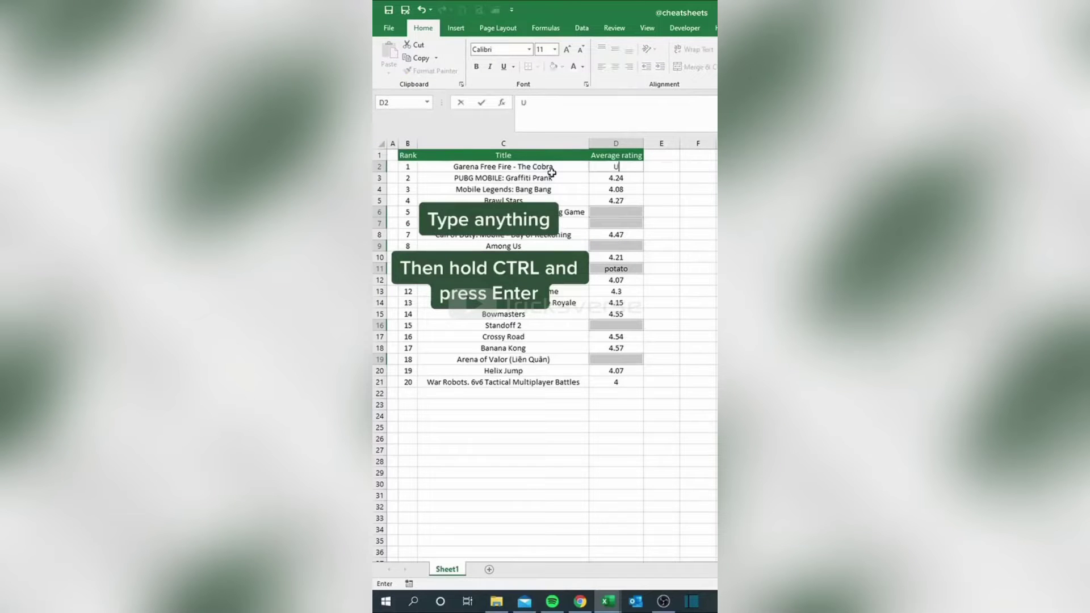
pyautogui.write('NKNOWN')
pyautogui.hotkey('ctrl', 'Return')
pyautogui.click(553, 177)
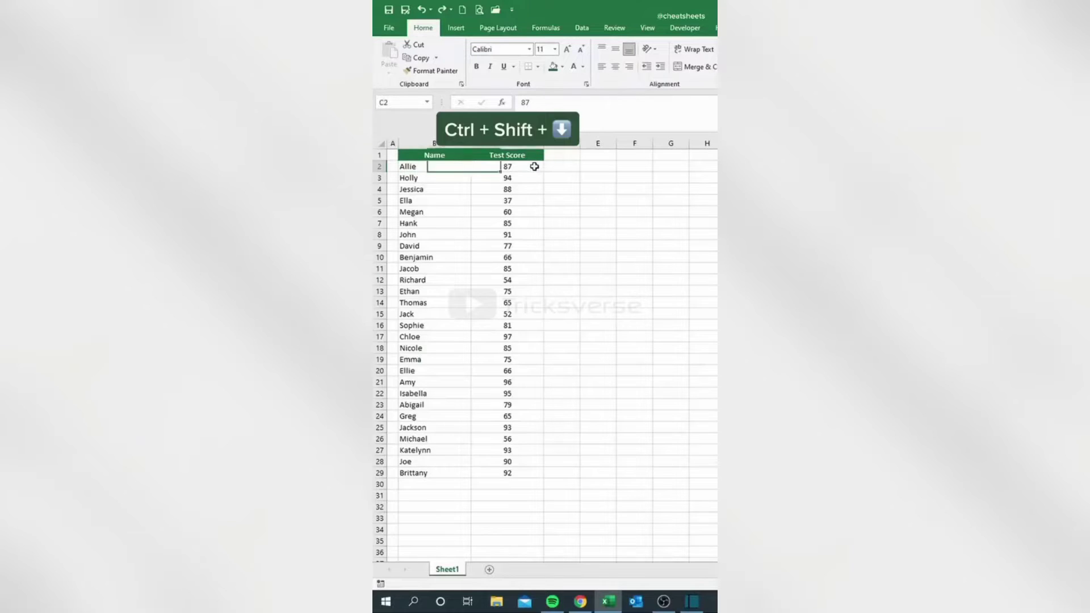
# - Give C2:C29 the custom number format [Color10][>60]"Pass";[Color3]"Fail"
pyautogui.click(535, 166)
pyautogui.hotkey('ctrl', 'shift', 'Down')
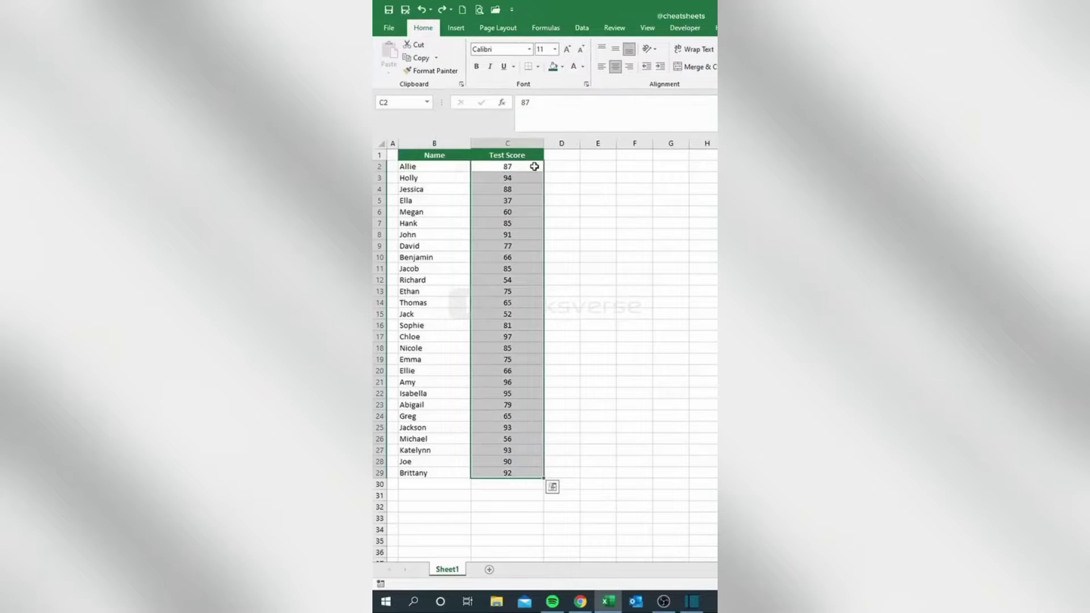
pyautogui.click(574, 52)
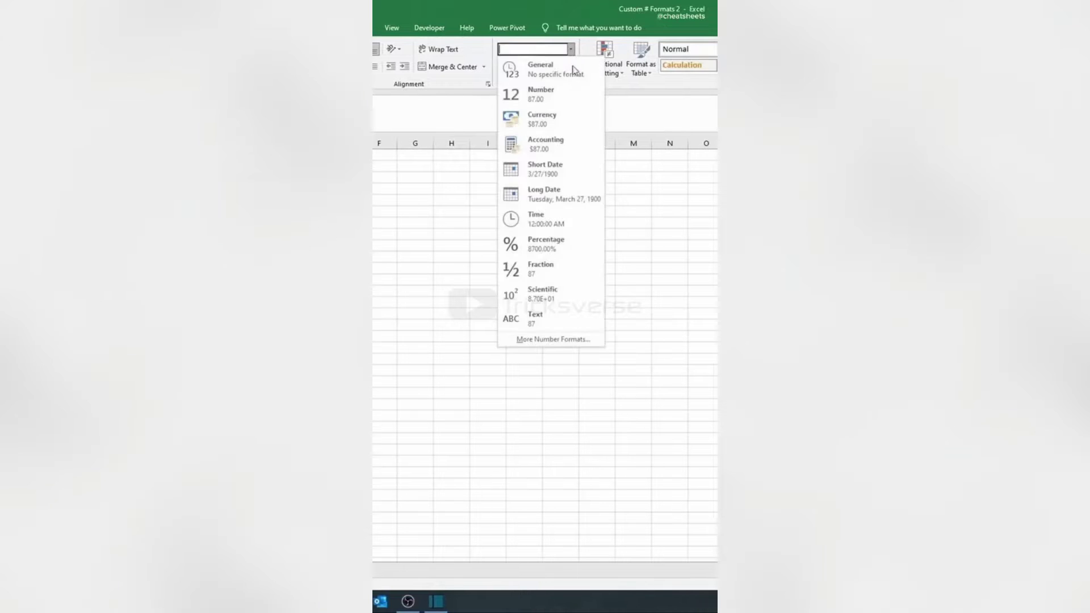
pyautogui.click(556, 340)
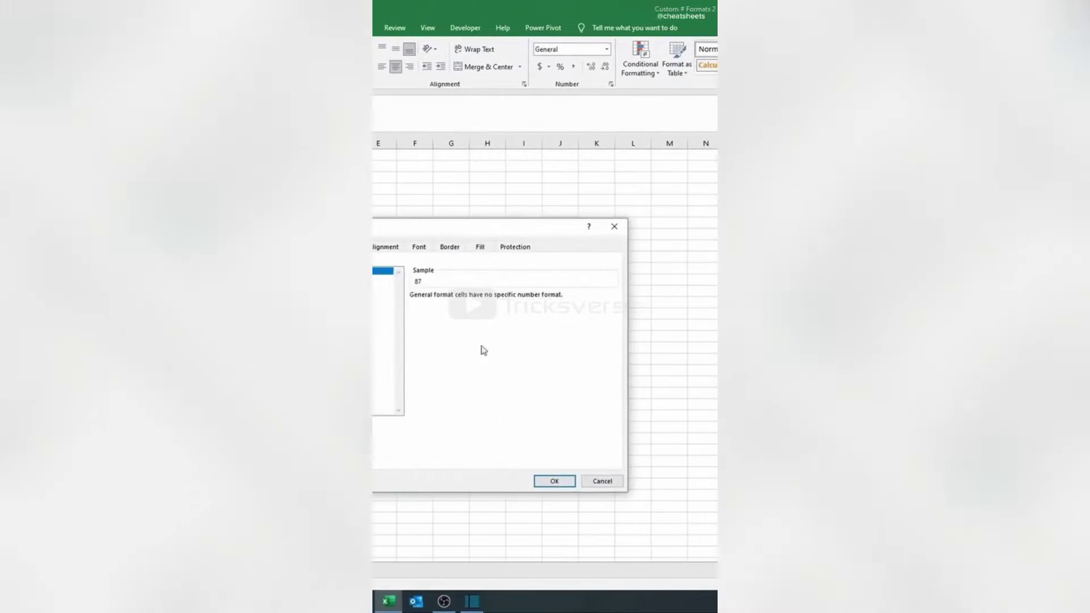
pyautogui.click(434, 353)
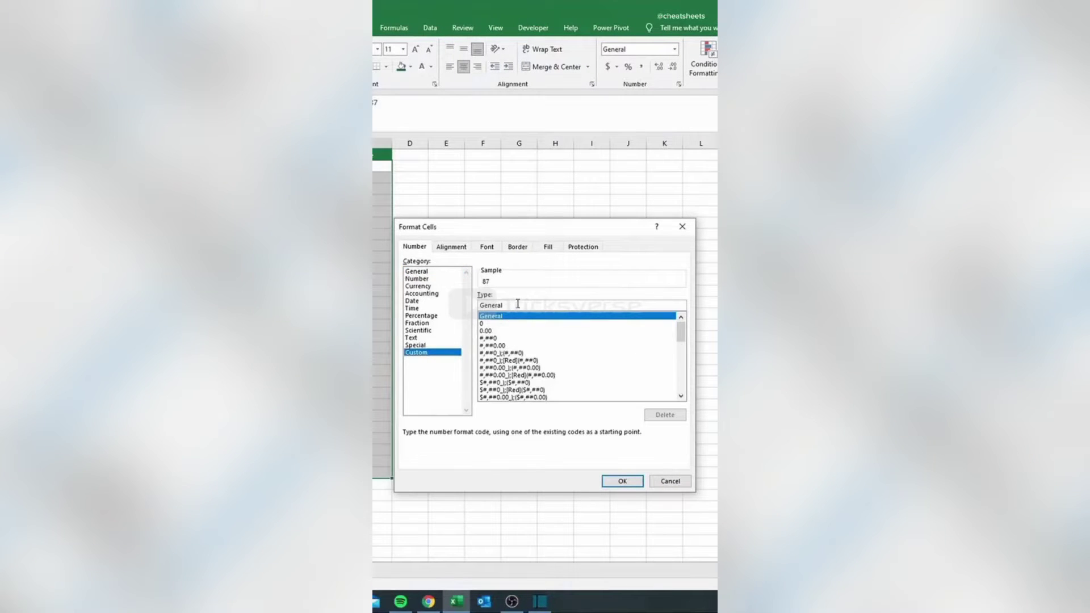
pyautogui.write('[')
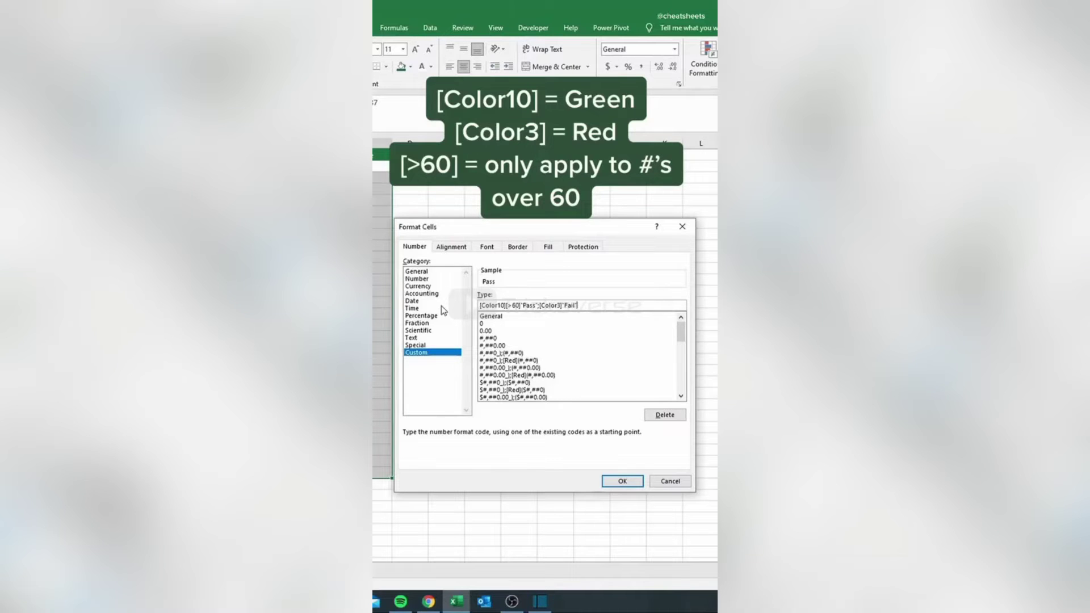
pyautogui.press('Return')
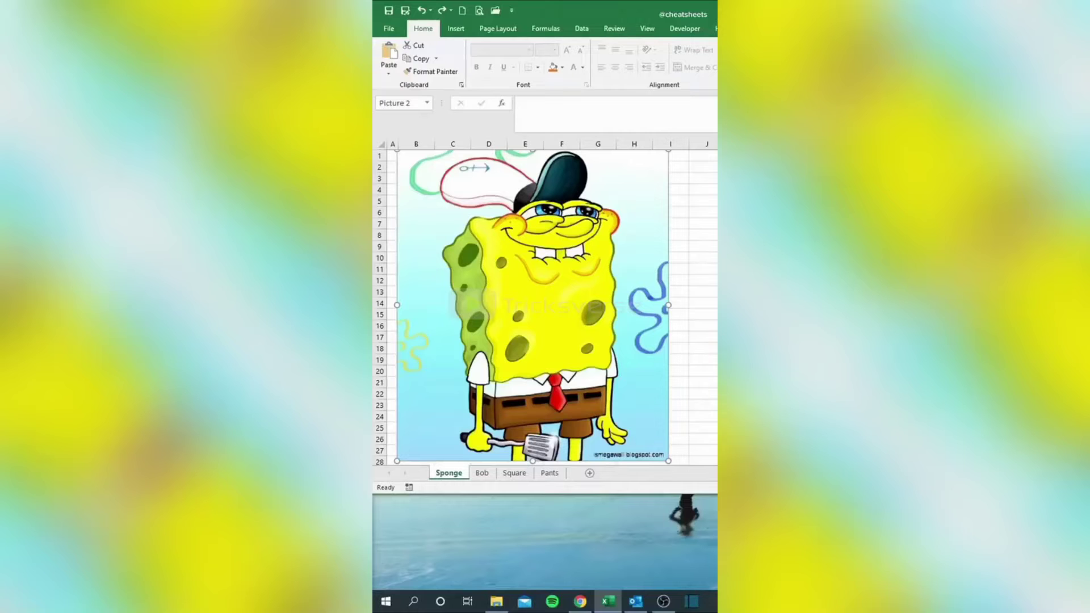
# - View the Bob and then Square sheets, then bring up the sheet tab menu to select all sheets
pyautogui.click(483, 474)
pyautogui.click(511, 474)
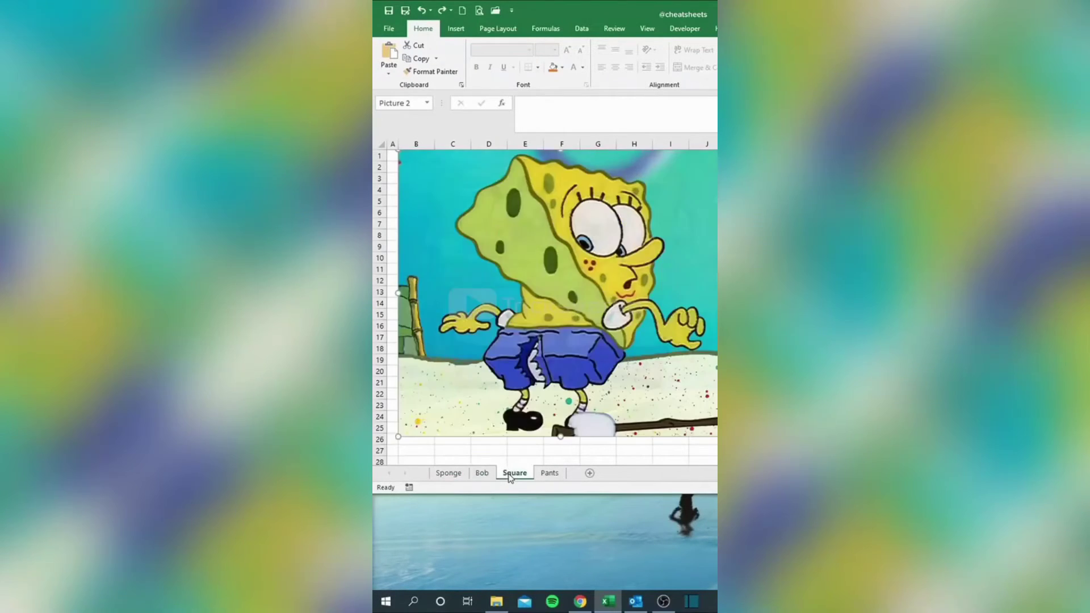
pyautogui.rightClick(509, 478)
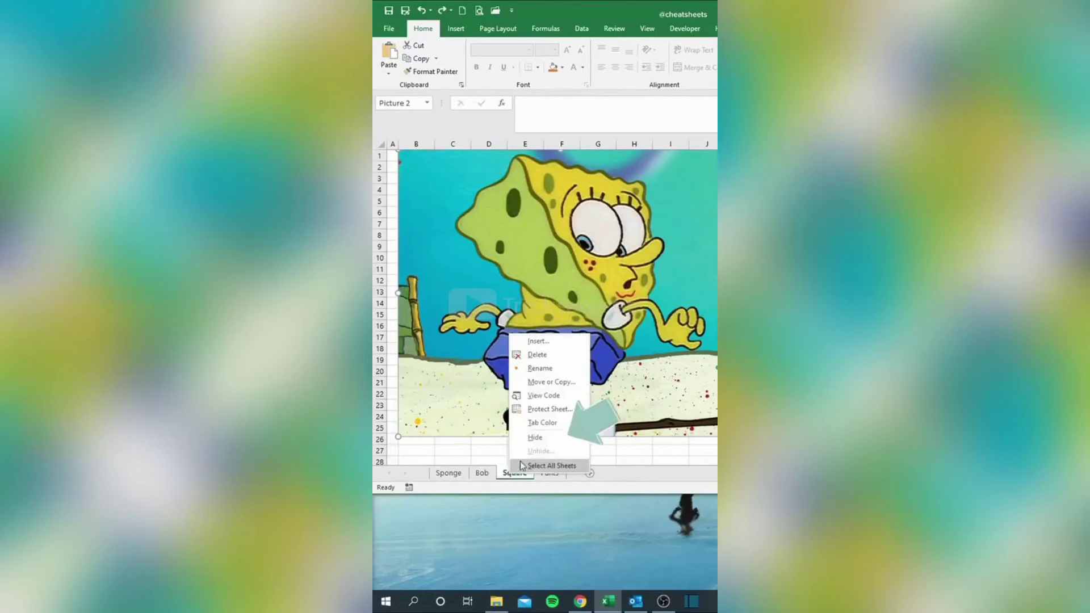